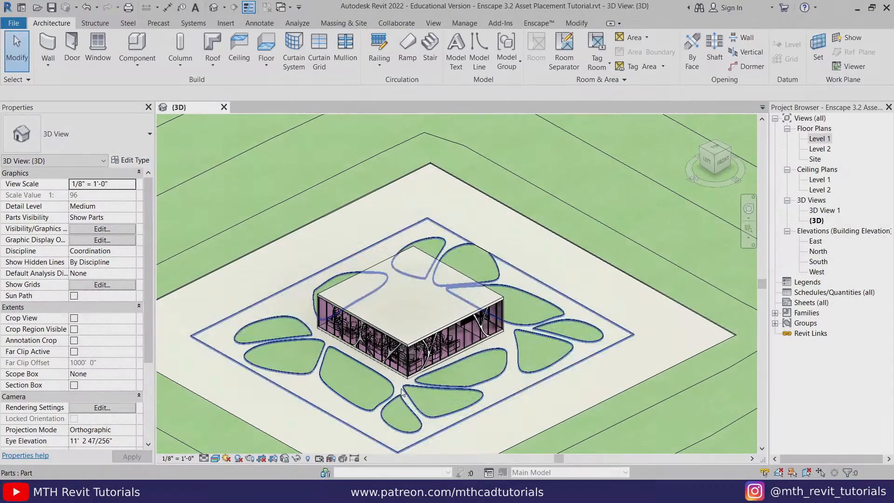
# Step: Start Enscape for the open Revit 3D view and open its Asset Library
pyautogui.scroll(6, 401, 391)
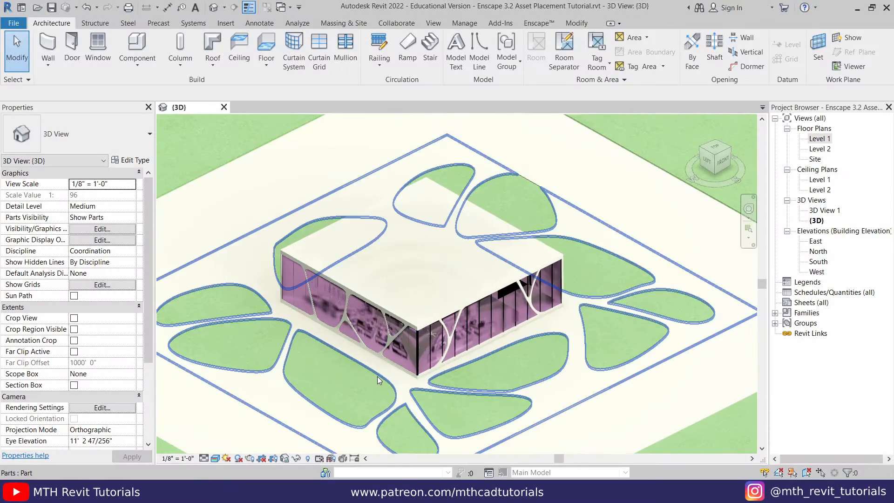
pyautogui.moveTo(402, 391); pyautogui.dragTo(346, 337, button='middle')
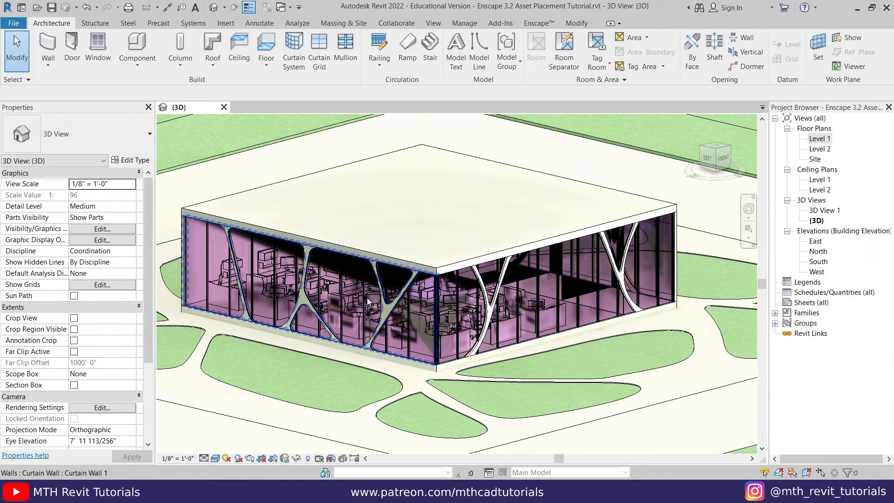
pyautogui.click(537, 24)
pyautogui.click(11, 60)
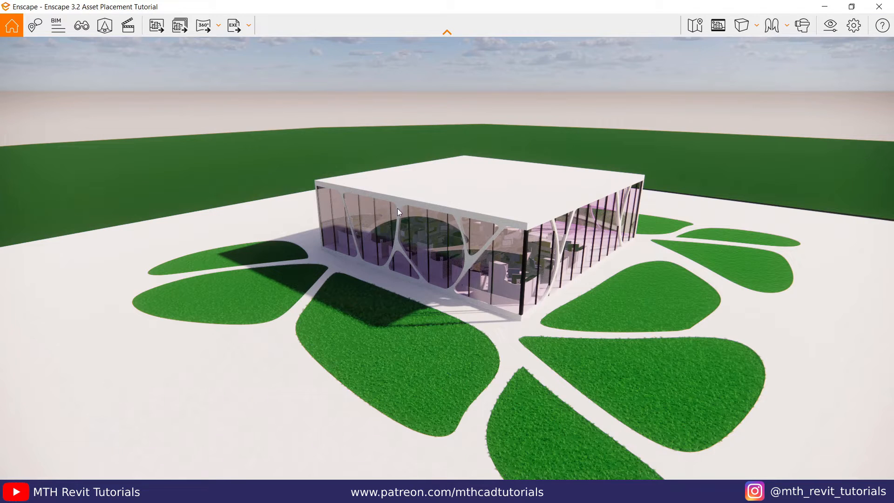
pyautogui.click(109, 33)
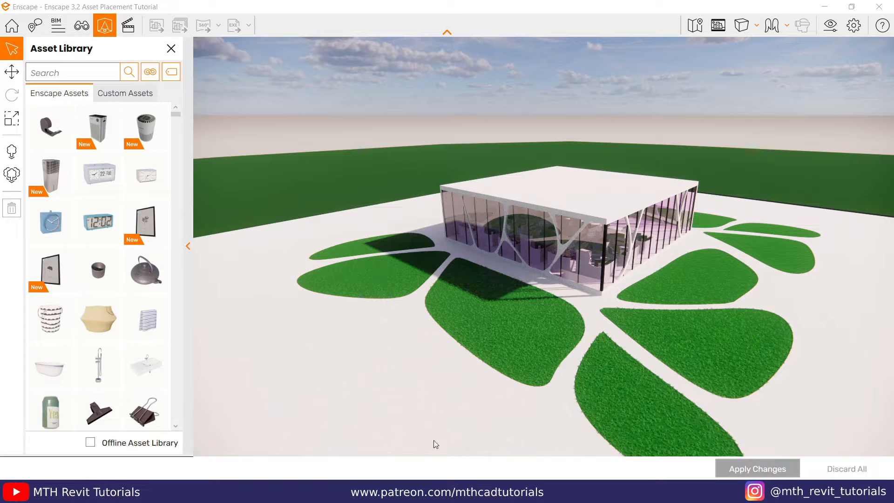
# Step: Look at the model in Revit, return to Enscape, and view the Custom Assets before going back to Enscape Assets
pyautogui.moveTo(417, 491)
pyautogui.click(375, 450)
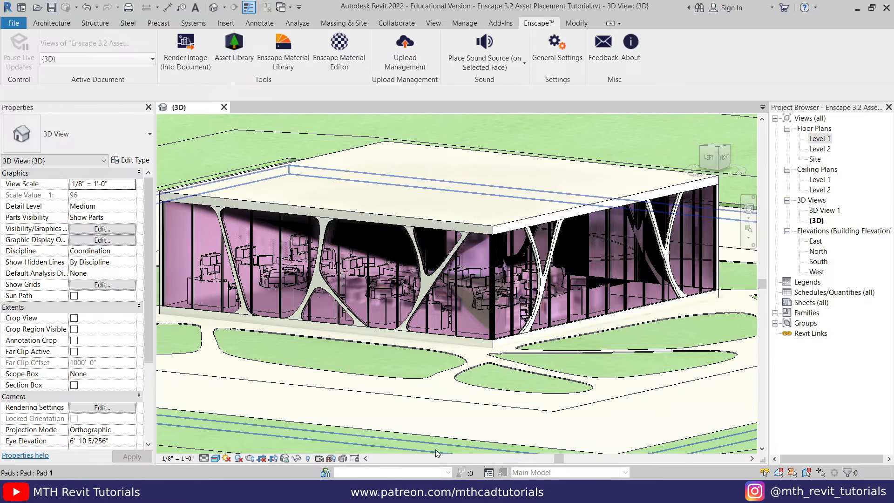
pyautogui.click(451, 431)
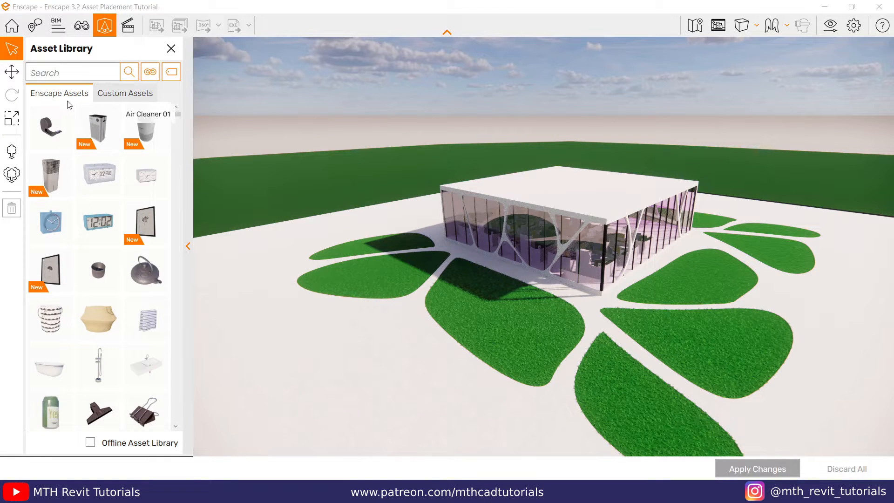
pyautogui.click(126, 93)
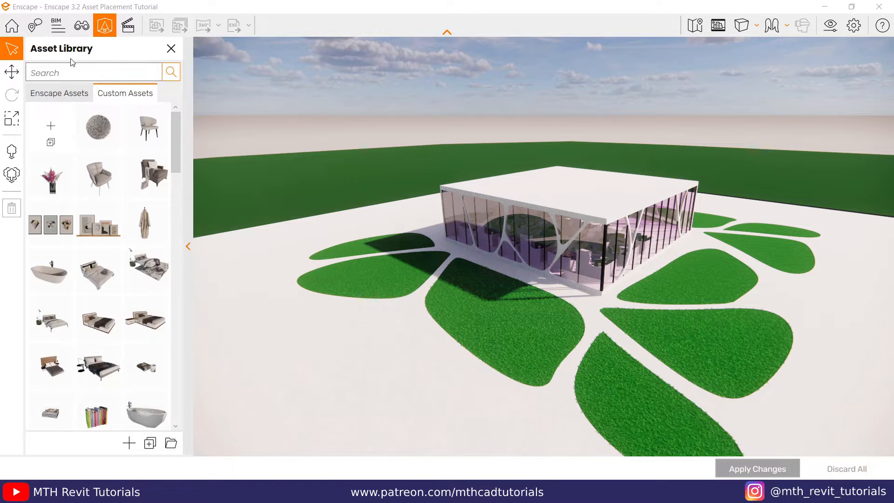
pyautogui.click(68, 96)
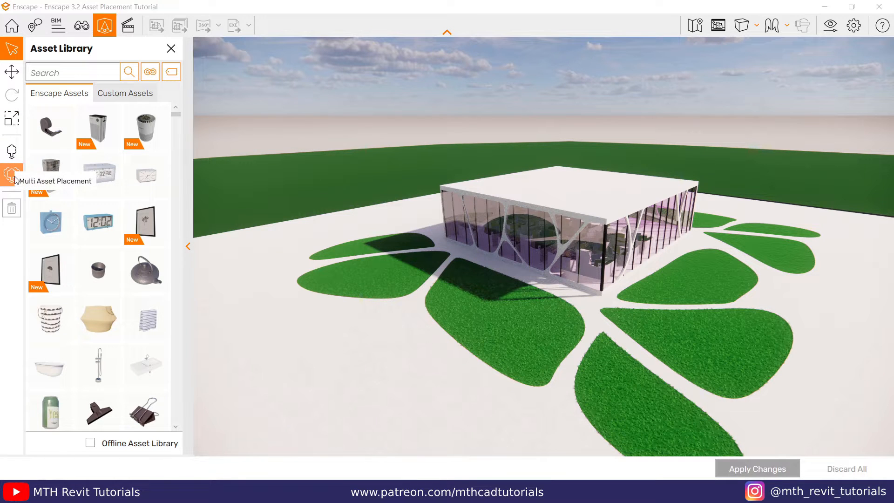
# Step: Start single asset placement near the front lawn and filter the Enscape assets by the Street Props category
pyautogui.press('w')
pyautogui.moveTo(405, 331); pyautogui.dragTo(415, 378)
pyautogui.moveTo(411, 303)
pyautogui.mouseDown()
pyautogui.moveTo(413, 321)
pyautogui.moveTo(395, 298)
pyautogui.mouseUp()
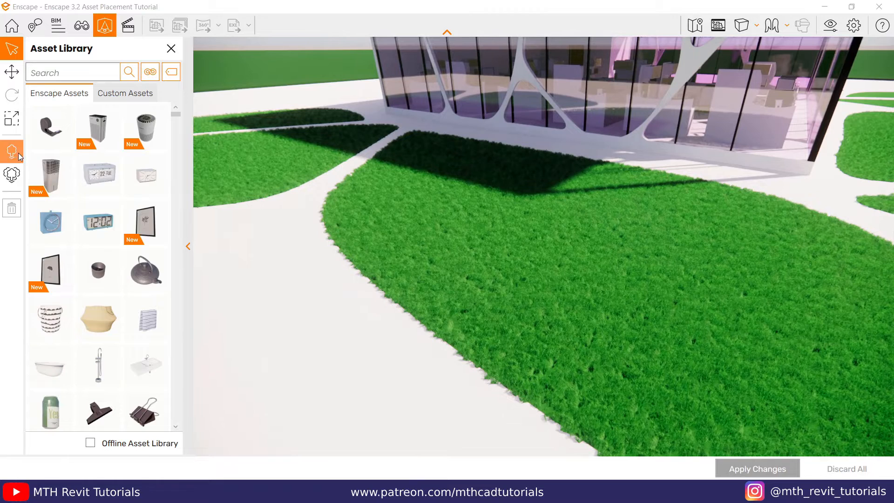
pyautogui.click(13, 154)
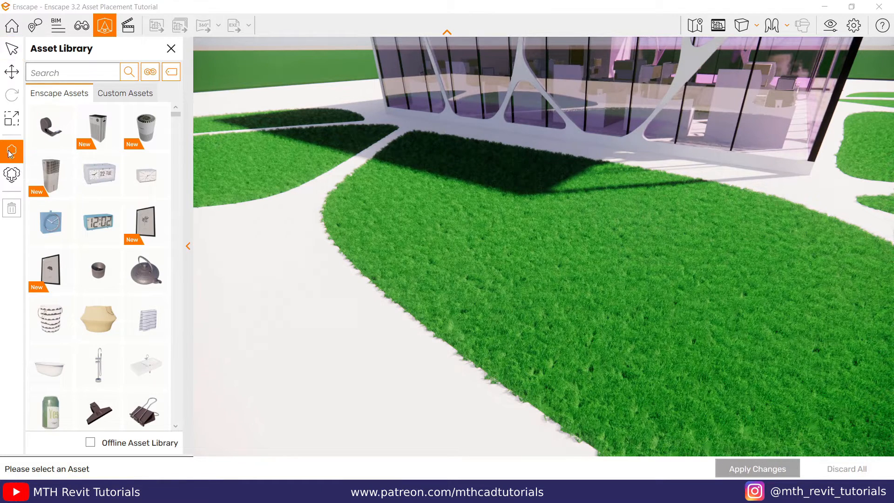
pyautogui.click(150, 72)
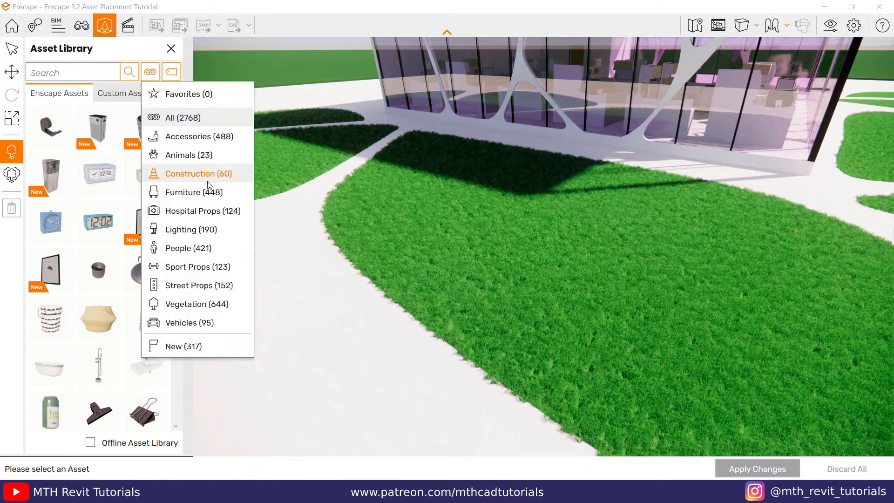
pyautogui.click(199, 288)
# Step: Place one wooden bench with iron armrests on the pavement beside the front lawn and apply the changes
pyautogui.scroll(-3, 149, 200)
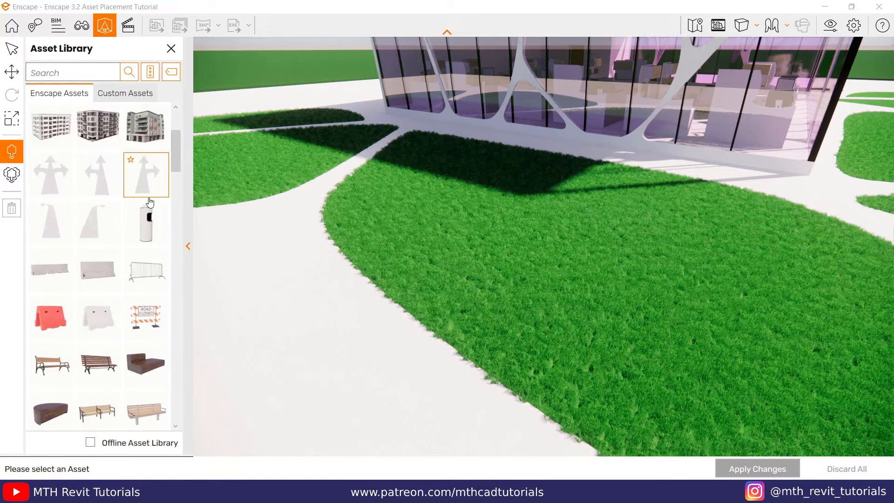
pyautogui.scroll(-1, 151, 201)
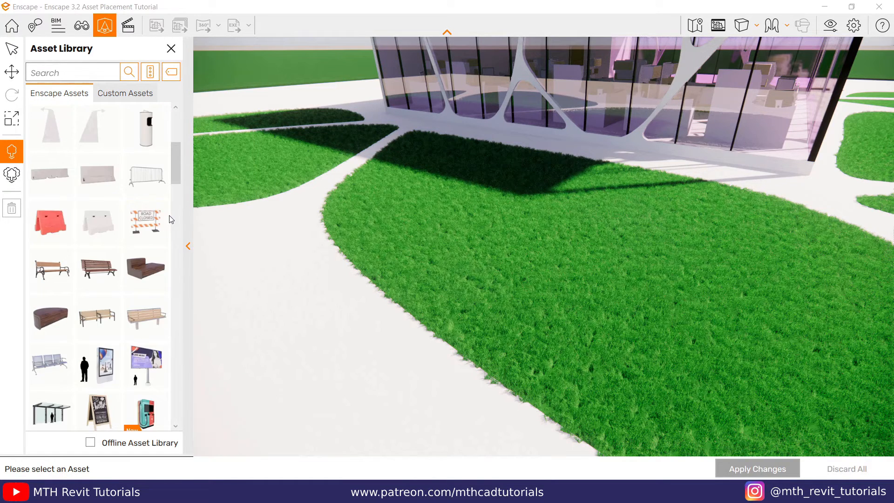
pyautogui.click(62, 274)
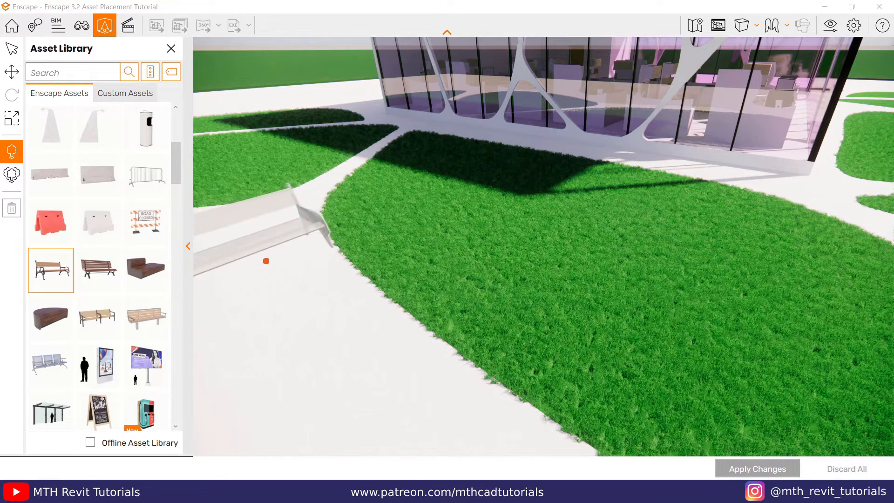
pyautogui.scroll(-2, 280, 283)
pyautogui.click(333, 289)
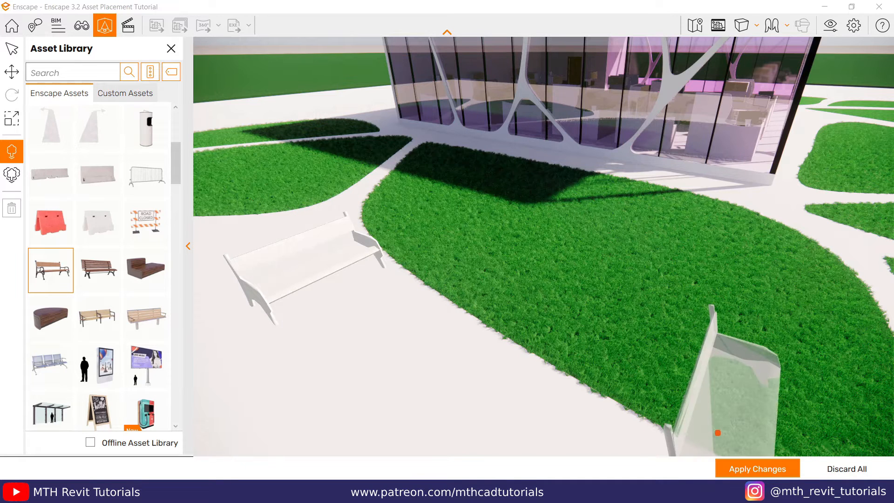
pyautogui.click(734, 465)
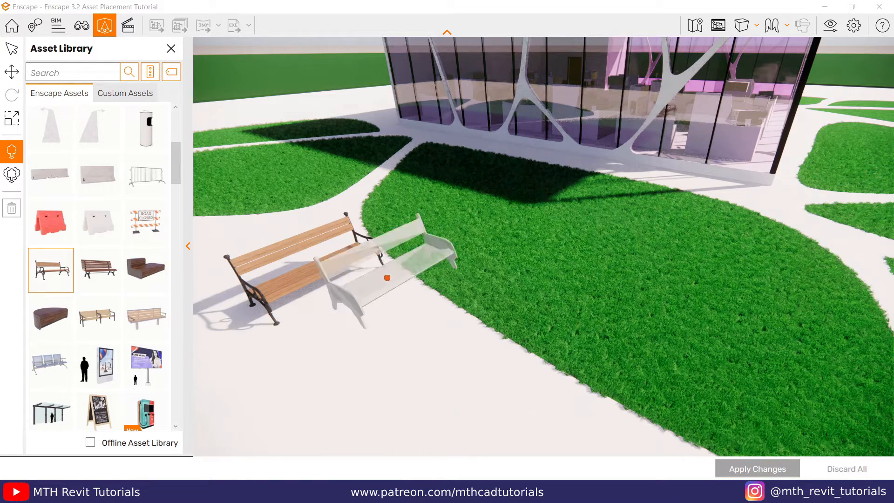
pyautogui.press('Escape')
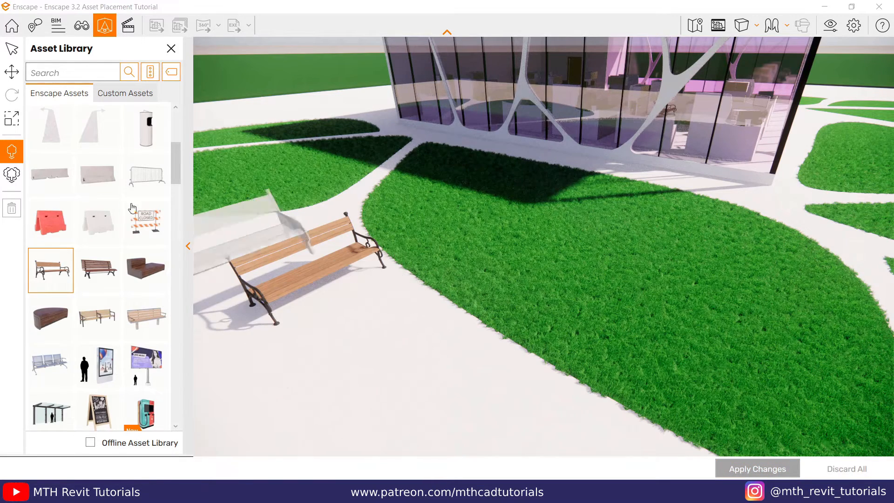
# Step: Rotate the bench to about 80.8° and move it to about X -17.535, Z -0.766 next to the lawn, applying the changes
pyautogui.click(444, 311)
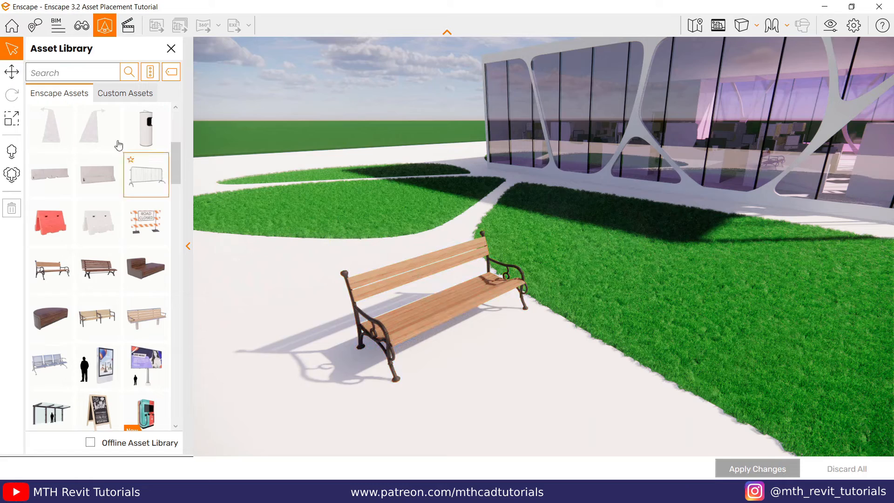
pyautogui.click(13, 73)
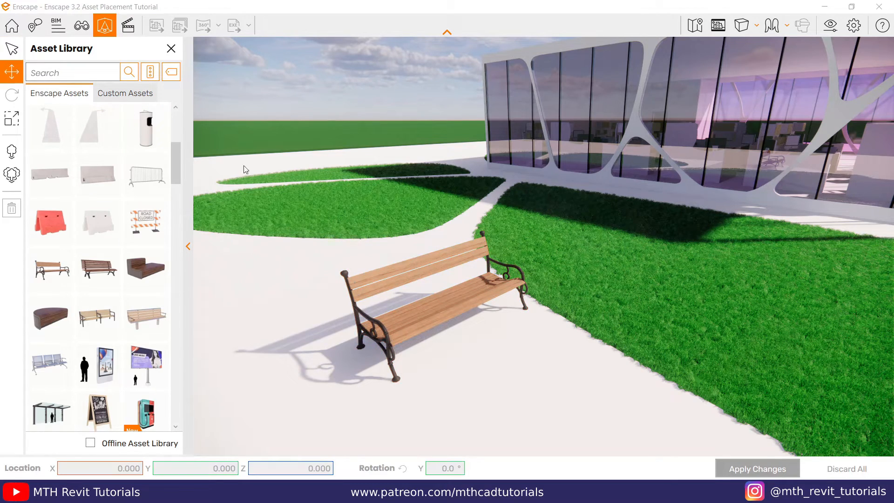
pyautogui.click(388, 277)
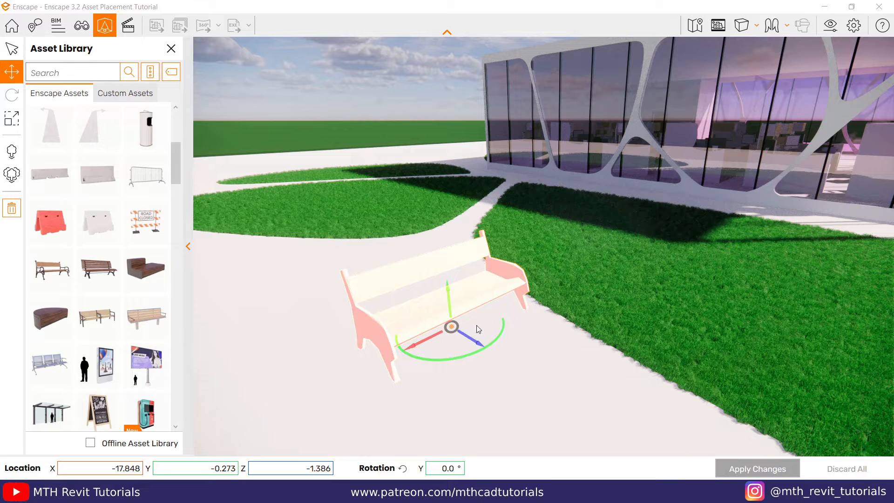
pyautogui.moveTo(473, 336); pyautogui.dragTo(466, 342)
pyautogui.moveTo(451, 298)
pyautogui.mouseDown()
pyautogui.moveTo(451, 256)
pyautogui.moveTo(449, 292)
pyautogui.mouseUp()
pyautogui.moveTo(473, 338)
pyautogui.mouseDown()
pyautogui.moveTo(499, 356)
pyautogui.moveTo(455, 323)
pyautogui.moveTo(382, 292)
pyautogui.moveTo(342, 233)
pyautogui.moveTo(445, 211)
pyautogui.moveTo(543, 209)
pyautogui.moveTo(572, 283)
pyautogui.moveTo(419, 387)
pyautogui.moveTo(461, 266)
pyautogui.moveTo(425, 336)
pyautogui.moveTo(473, 345)
pyautogui.mouseUp()
pyautogui.moveTo(416, 367); pyautogui.dragTo(524, 356)
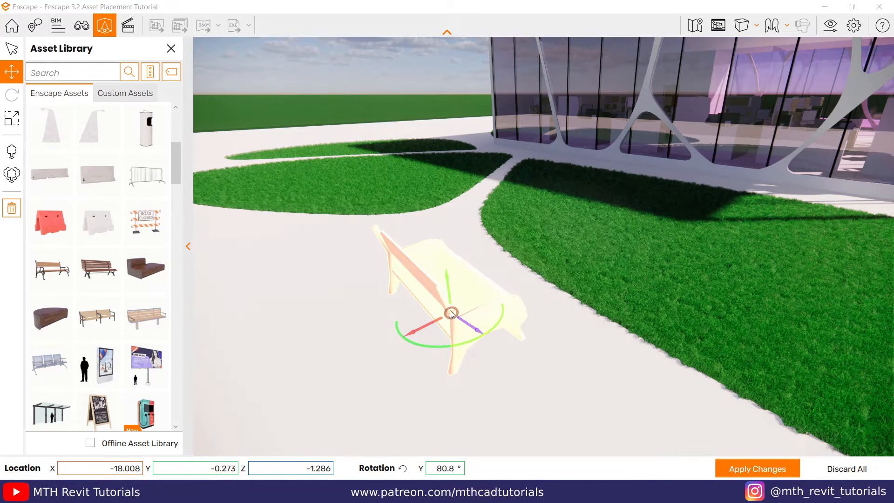
pyautogui.moveTo(499, 350); pyautogui.dragTo(572, 351)
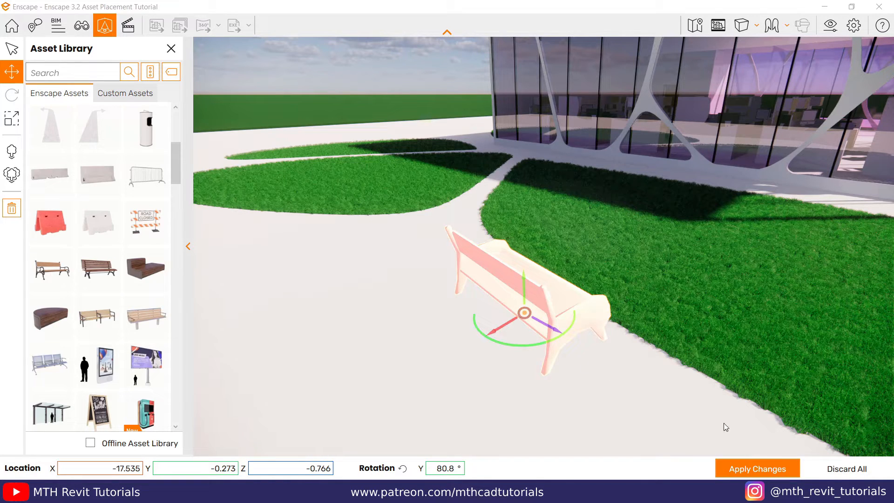
pyautogui.click(755, 467)
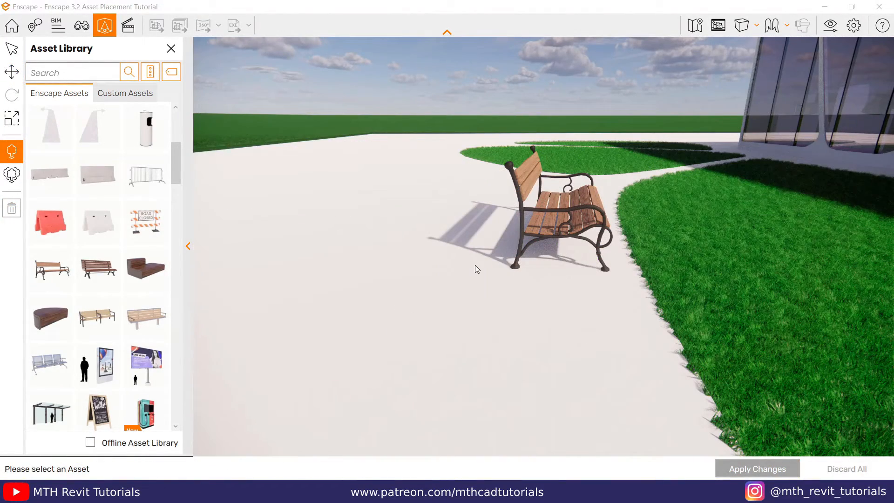
# Step: Start Multi Asset Placement and filter the Enscape assets by the People category and the standing tag
pyautogui.click(14, 176)
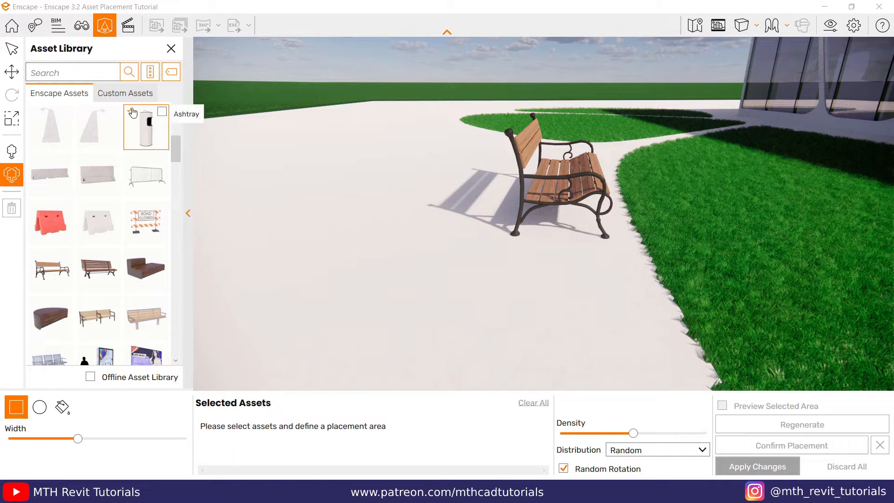
pyautogui.click(149, 74)
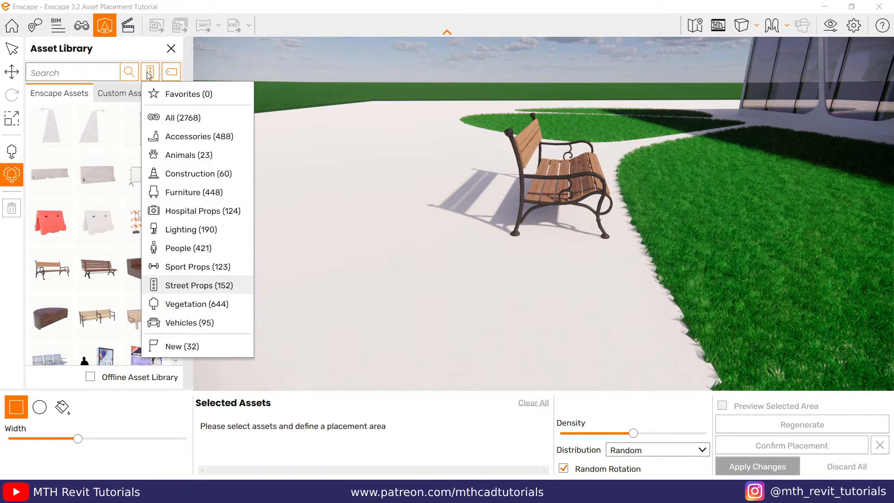
pyautogui.click(190, 250)
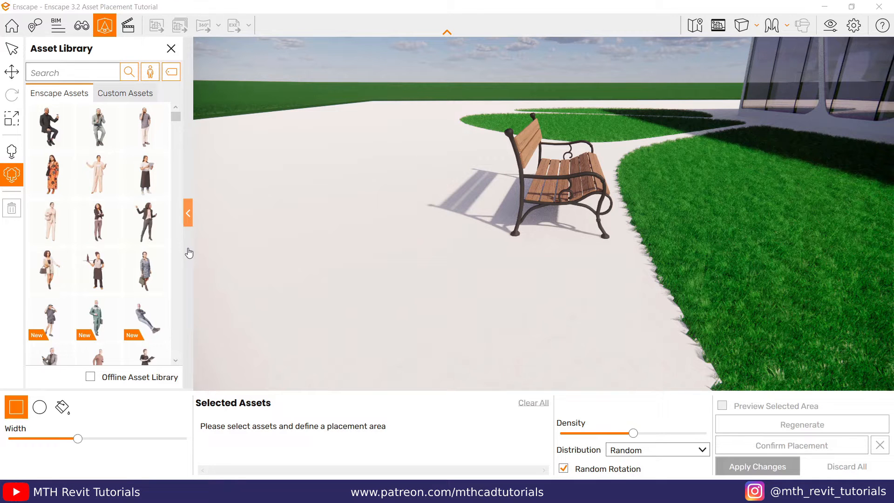
pyautogui.click(172, 73)
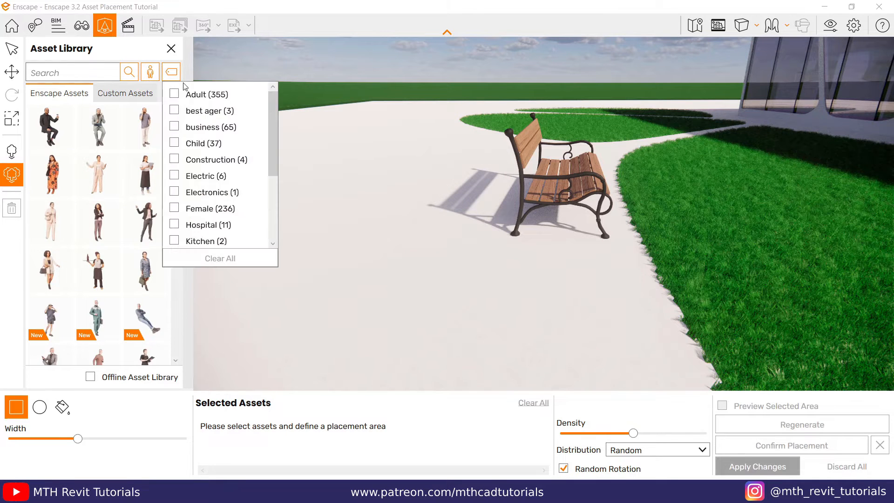
pyautogui.scroll(-3, 226, 180)
pyautogui.scroll(-1, 211, 198)
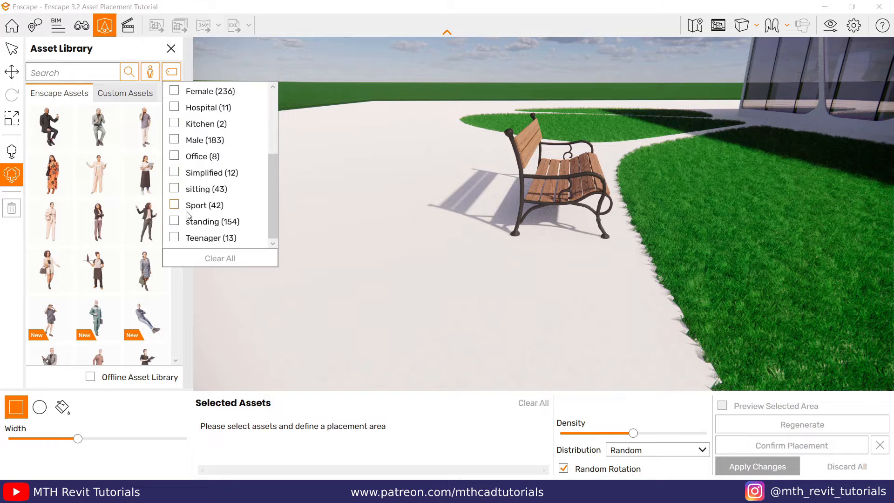
pyautogui.click(176, 223)
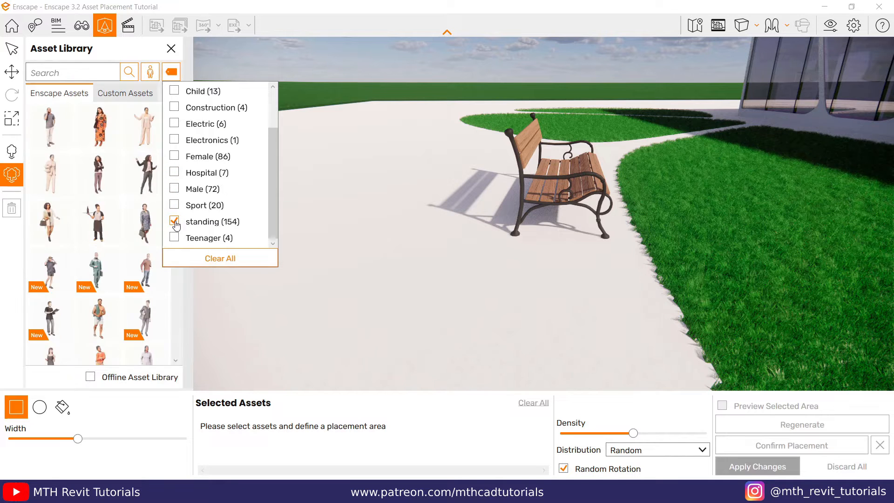
# Step: Select four standing people for placement: the woman in a dark outfit, the man in a brown vest and two men in suits
pyautogui.click(65, 282)
pyautogui.scroll(-5, 64, 317)
pyautogui.scroll(-1, 65, 316)
pyautogui.click(111, 179)
pyautogui.scroll(-2, 116, 261)
pyautogui.click(115, 319)
pyautogui.click(141, 318)
pyautogui.scroll(-2, 147, 298)
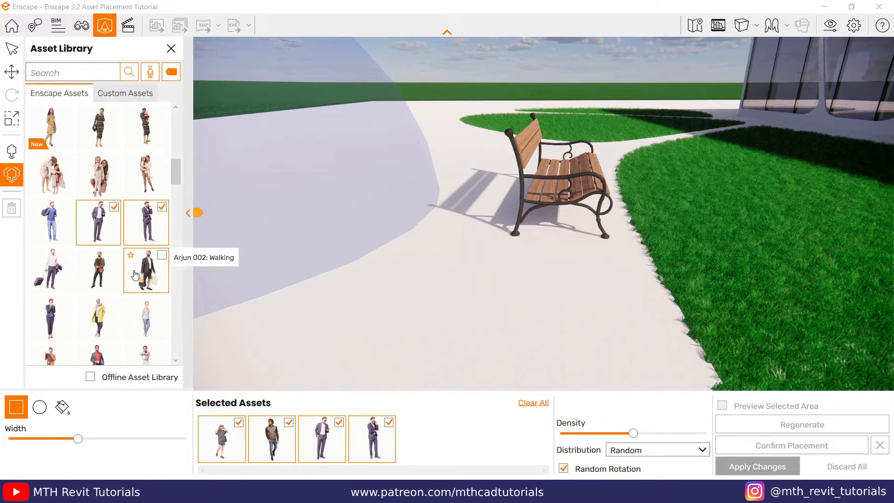
# Step: Add five more men to the selection, including those in a red jacket, a white shirt, a black suit and jeans with a dark jacket
pyautogui.click(112, 277)
pyautogui.scroll(-2, 111, 291)
pyautogui.click(111, 294)
pyautogui.scroll(-2, 110, 292)
pyautogui.click(65, 282)
pyautogui.scroll(-1, 70, 283)
pyautogui.click(139, 311)
pyautogui.scroll(-4, 135, 288)
pyautogui.click(138, 276)
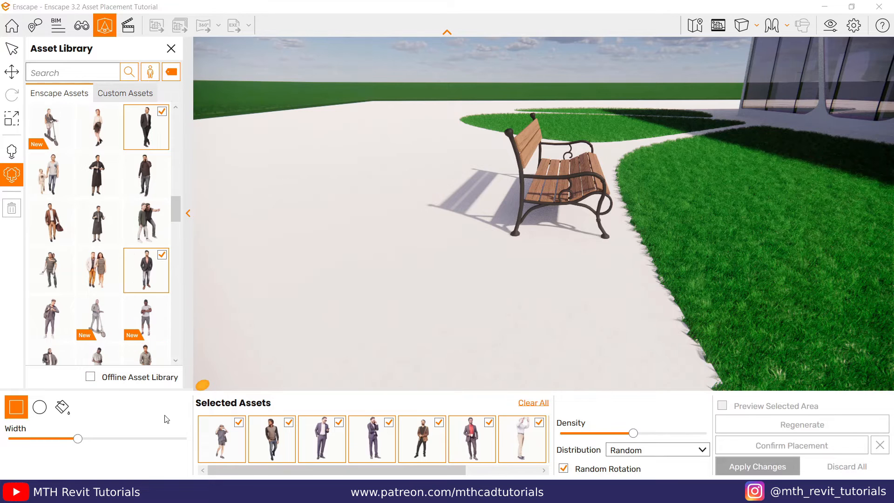
# Step: Remove the men in the brown vest, the dark jacket with tan sweater and the white shirt from the selected assets
pyautogui.scroll(-2, 235, 435)
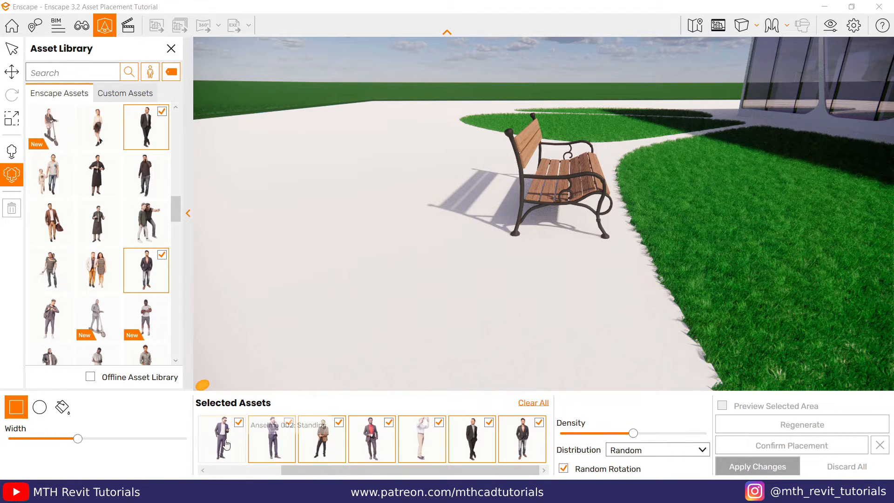
pyautogui.click(338, 423)
pyautogui.click(438, 423)
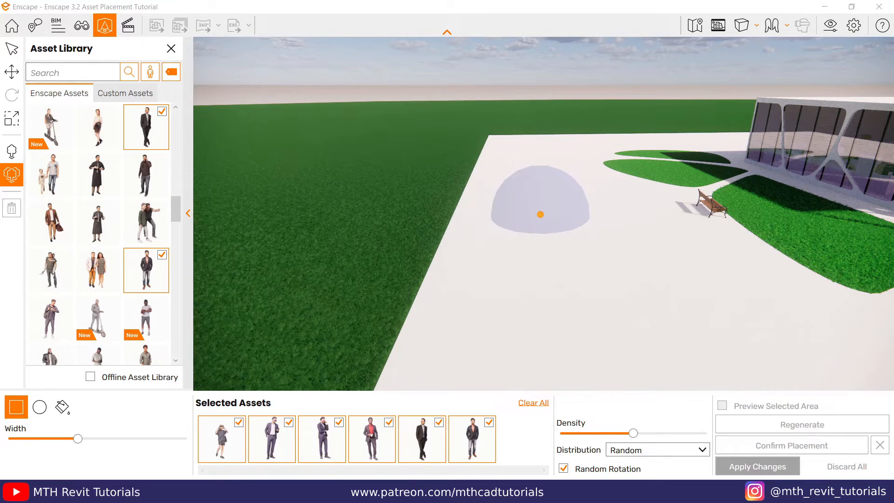
# Step: Define a rectangular placement area on the open pavement away from the bench and increase the density of people
pyautogui.moveTo(541, 210)
pyautogui.mouseDown()
pyautogui.moveTo(547, 263)
pyautogui.moveTo(507, 295)
pyautogui.moveTo(583, 310)
pyautogui.moveTo(552, 335)
pyautogui.mouseUp()
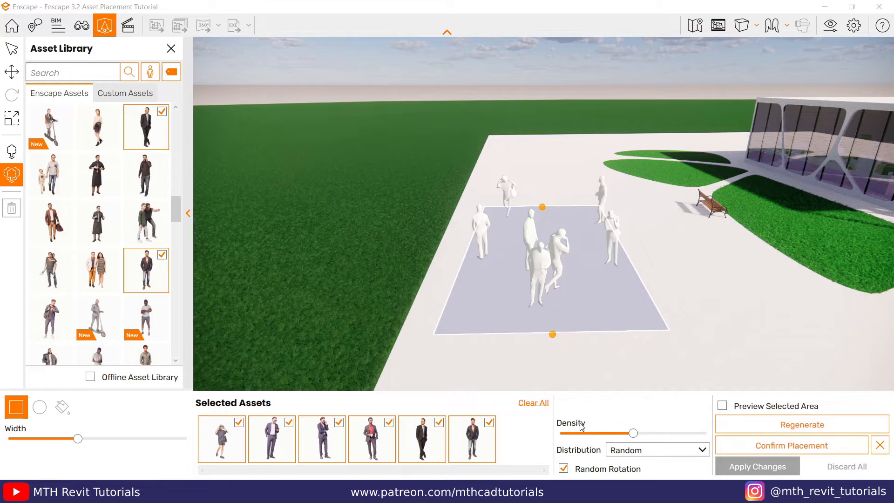
pyautogui.moveTo(636, 436); pyautogui.dragTo(668, 435)
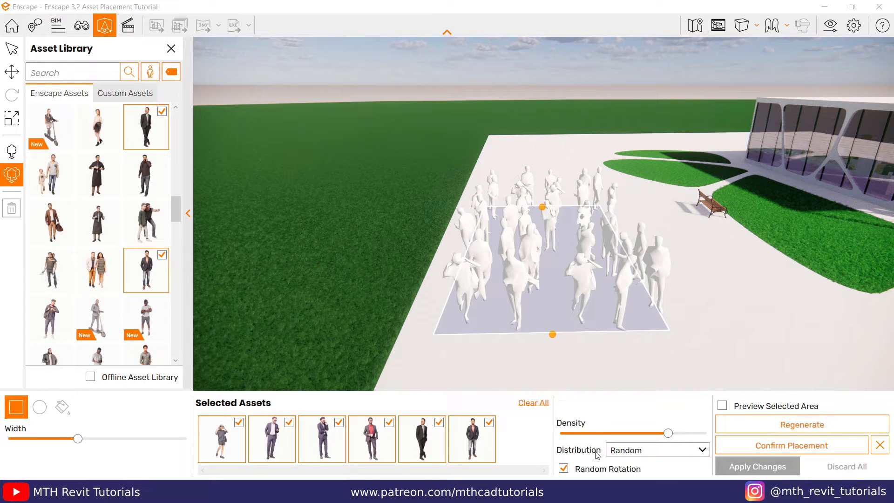
# Step: Try the Jitter distribution for the people in the rectangular area and lower their density
pyautogui.click(633, 454)
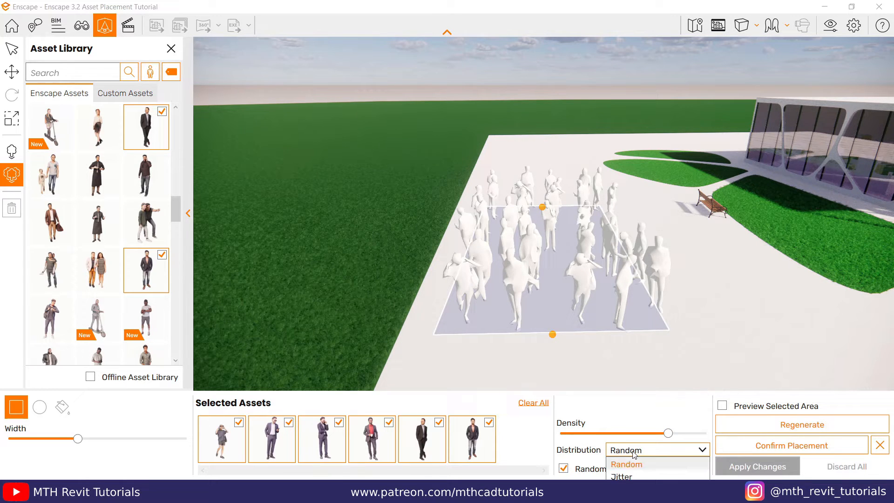
pyautogui.click(622, 476)
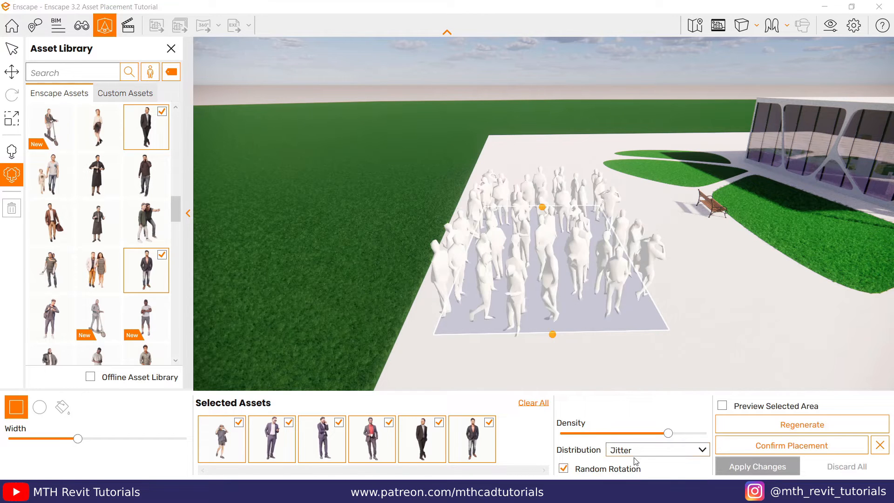
pyautogui.moveTo(668, 433); pyautogui.dragTo(644, 433)
# Step: Try the Uniform distribution with a slightly higher density and regenerate the arrangement of people twice
pyautogui.click(652, 449)
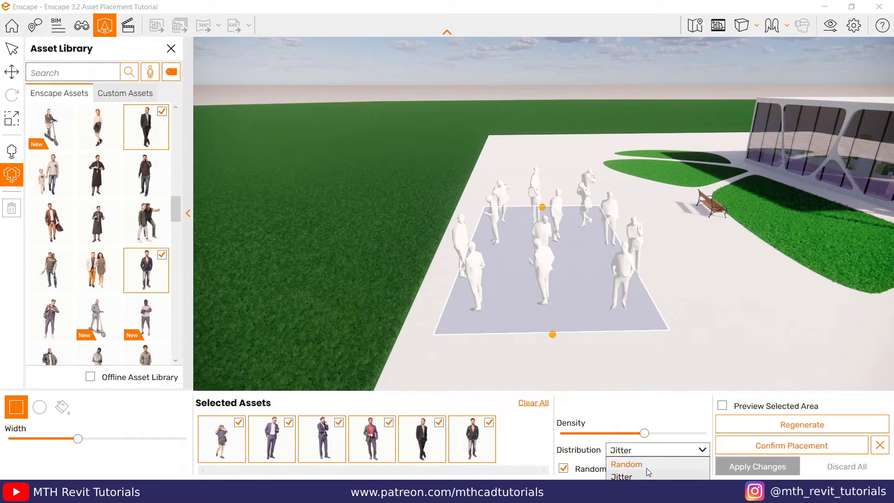
pyautogui.click(623, 489)
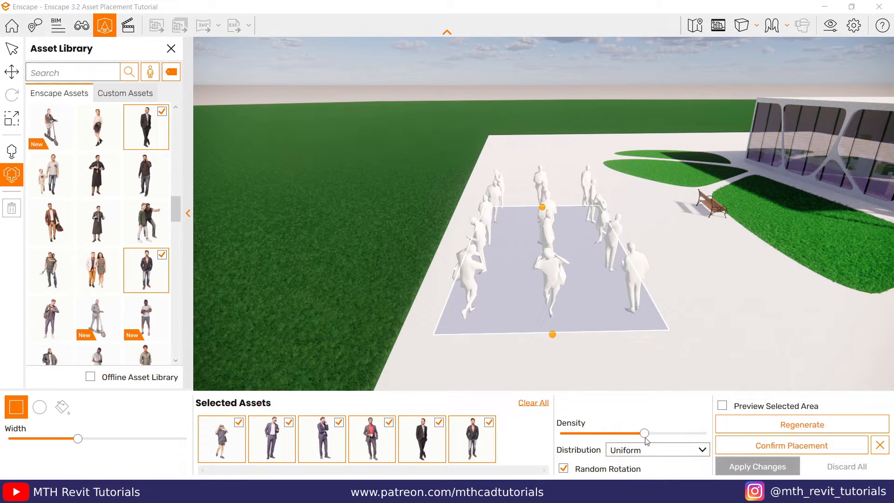
pyautogui.moveTo(646, 435)
pyautogui.mouseDown()
pyautogui.moveTo(663, 434)
pyautogui.moveTo(640, 434)
pyautogui.moveTo(654, 448)
pyautogui.mouseUp()
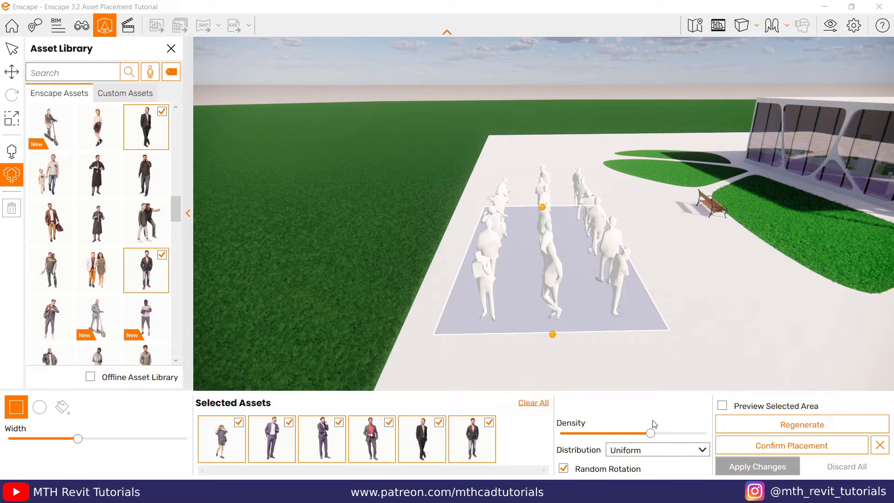
pyautogui.click(801, 427)
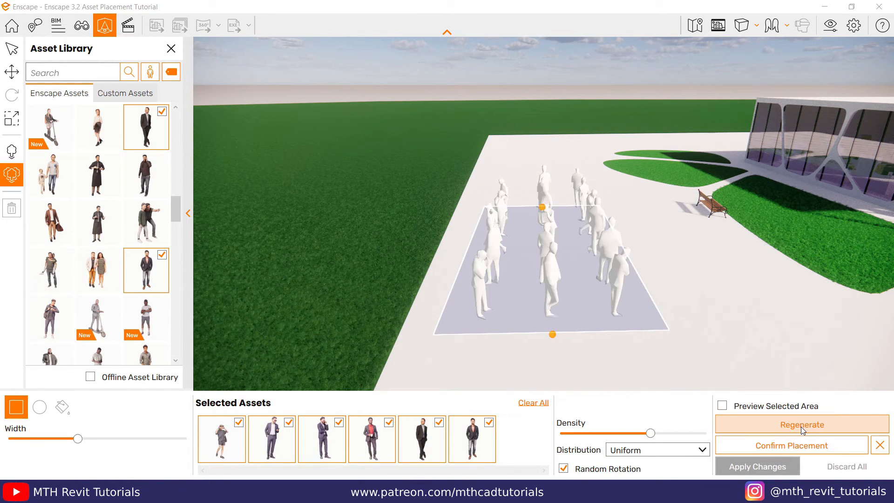
pyautogui.click(801, 426)
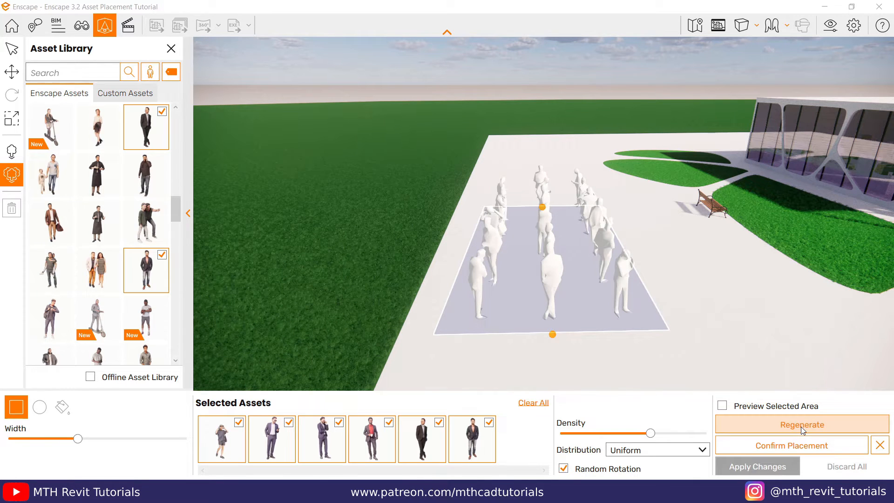
# Step: Return the distribution to Random, raise the density of people, and lengthen the rectangular area towards the camera
pyautogui.click(651, 450)
pyautogui.click(648, 463)
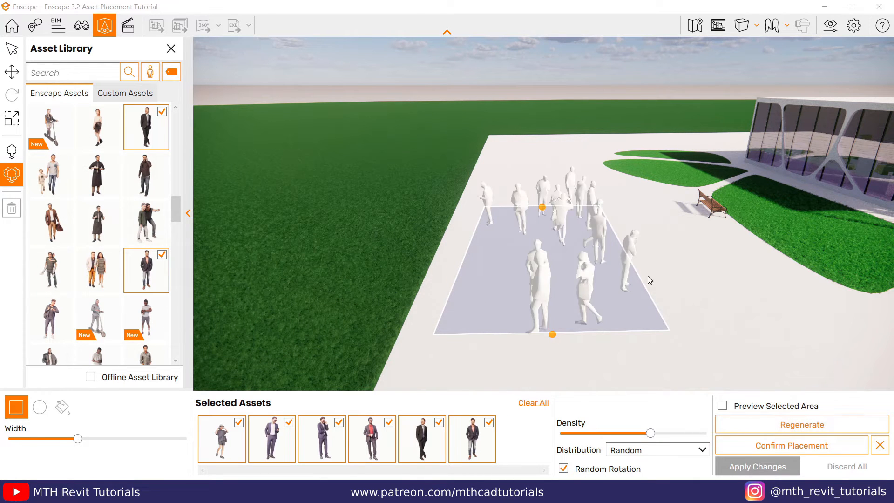
pyautogui.moveTo(654, 436); pyautogui.dragTo(665, 437)
pyautogui.moveTo(552, 334); pyautogui.dragTo(559, 365)
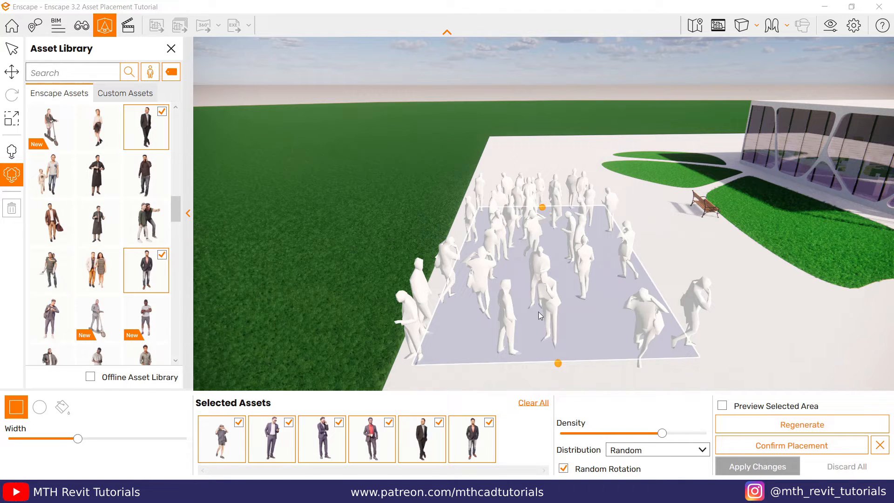
# Step: Confirm the rectangular placement of people and apply it to the project
pyautogui.click(782, 448)
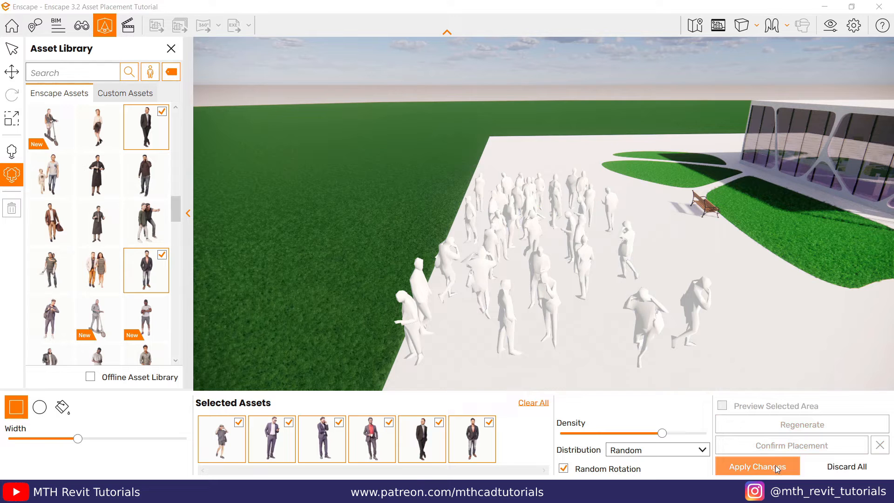
pyautogui.click(775, 465)
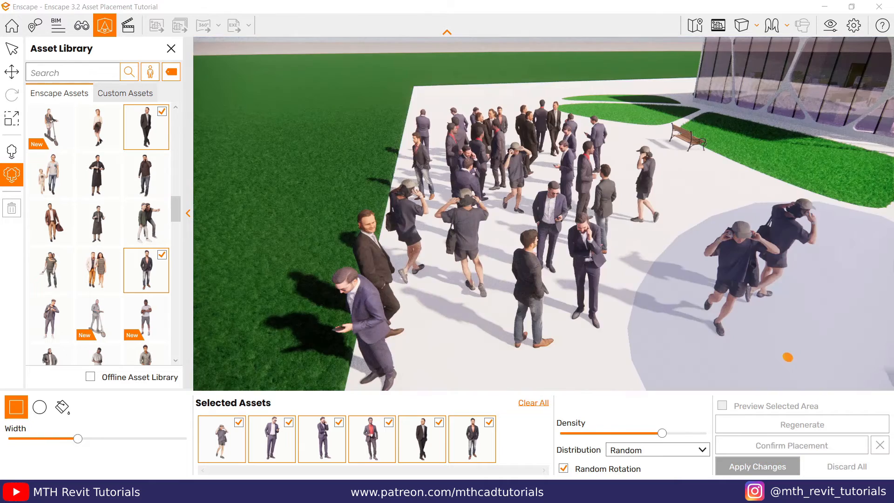
pyautogui.scroll(-3, 585, 290)
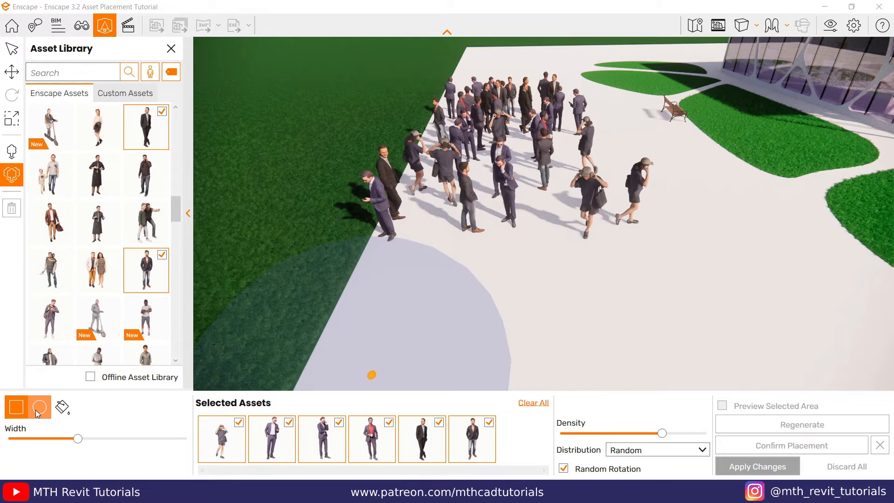
# Step: Define a circular placement area on the open pavement in front of the placed crowd and increase the density
pyautogui.click(38, 408)
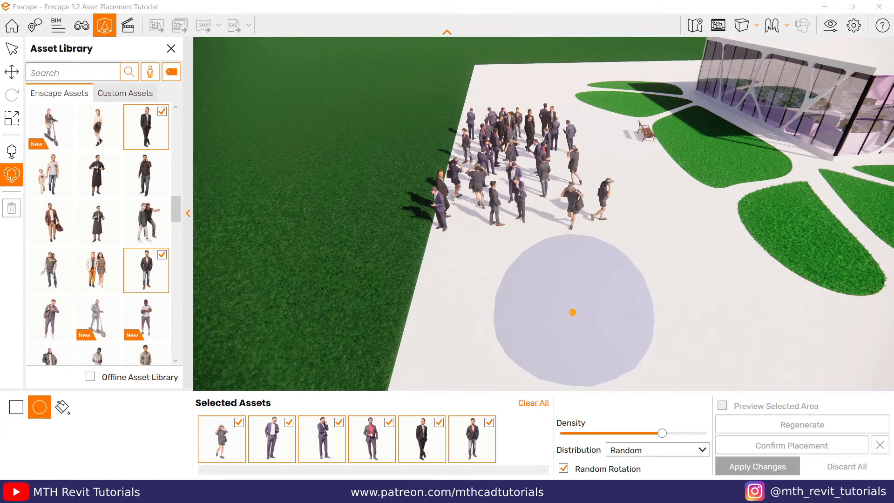
pyautogui.click(572, 312)
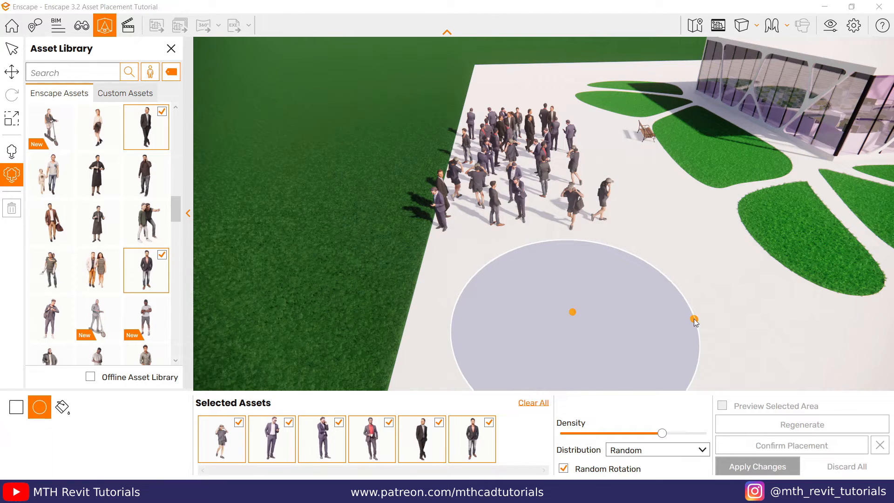
pyautogui.click(693, 320)
pyautogui.moveTo(662, 433); pyautogui.dragTo(672, 433)
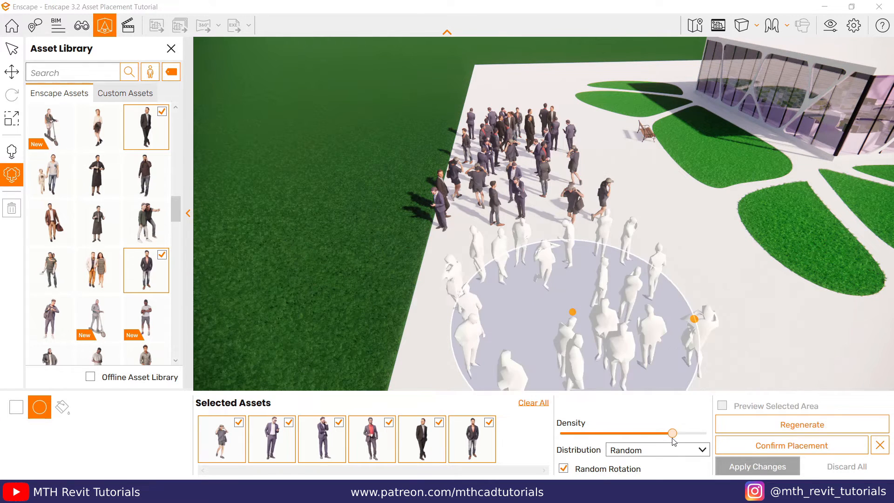
# Step: Set the circular area's distribution to Jitter, then confirm the placement and apply it to the project
pyautogui.click(649, 449)
pyautogui.click(649, 473)
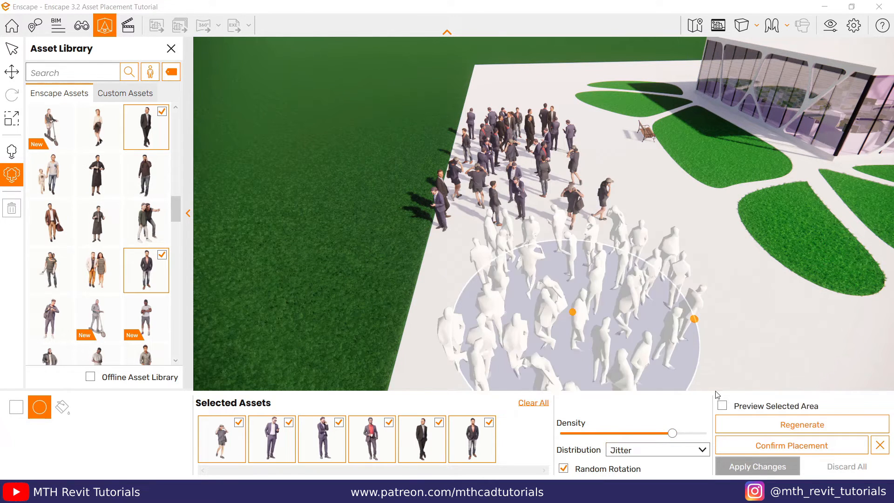
pyautogui.click(766, 446)
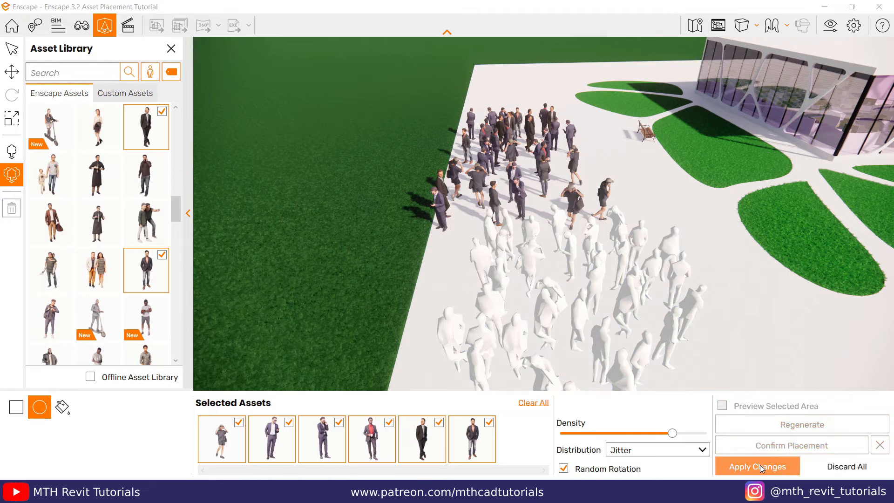
pyautogui.click(759, 467)
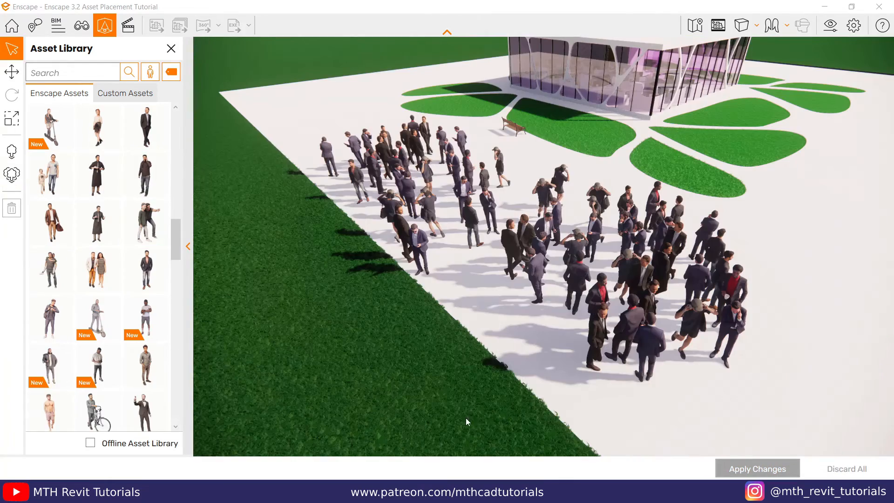
# Step: Switch to Revit and delete the crowd of people from the pavement in the 3D view, keeping the bench
pyautogui.click(382, 463)
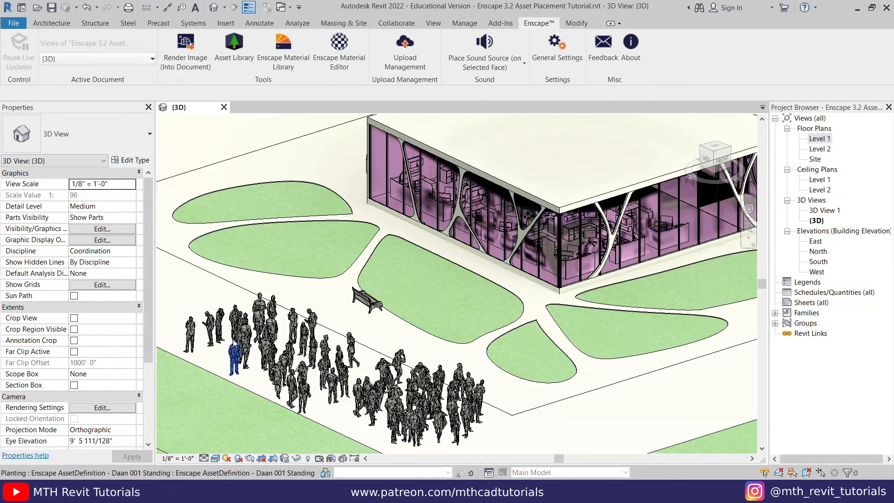
pyautogui.scroll(-3, 421, 382)
pyautogui.scroll(5, 342, 419)
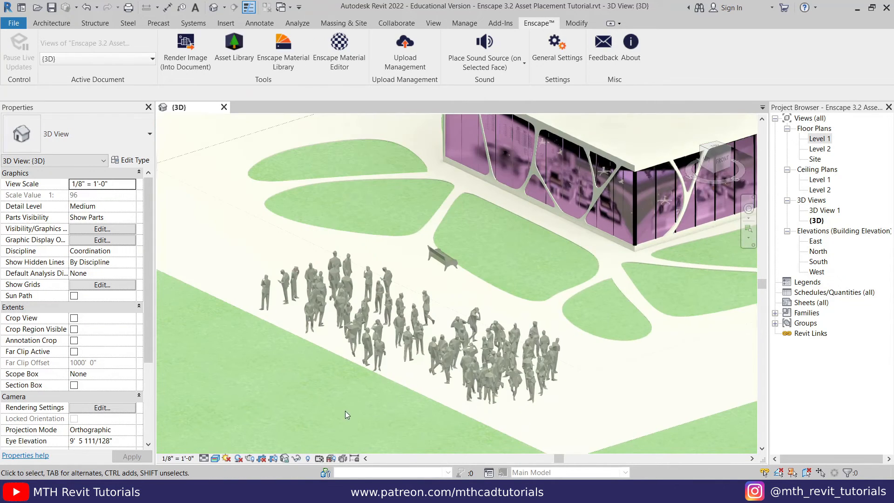
pyautogui.moveTo(239, 236); pyautogui.dragTo(665, 457)
pyautogui.press('Delete')
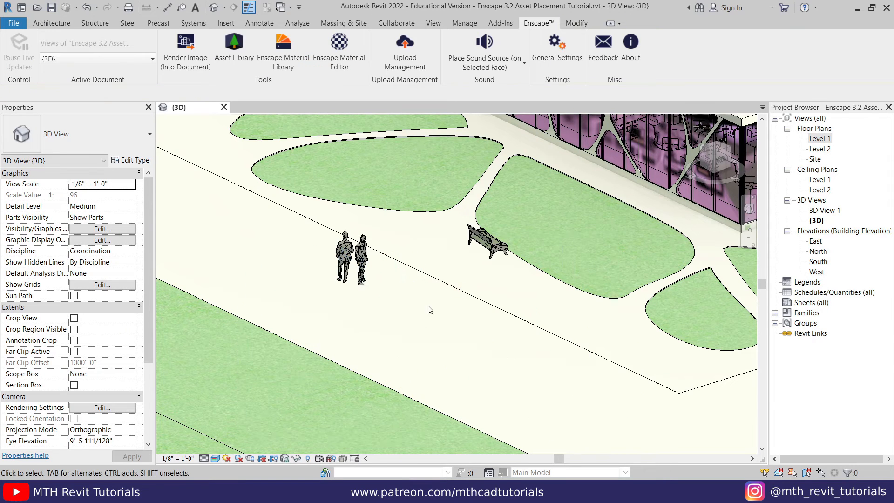
# Step: Delete the two remaining people standing beside the bench
pyautogui.click(368, 266)
pyautogui.press('Delete')
pyautogui.click(345, 254)
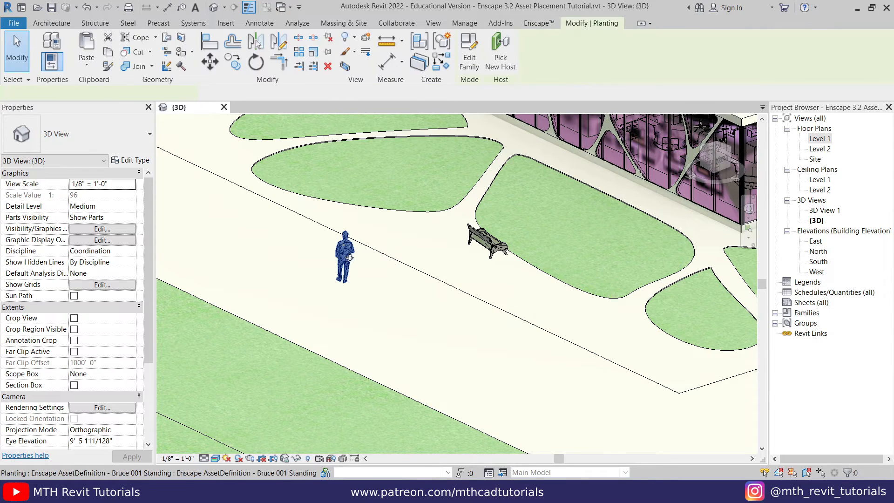
pyautogui.press('Delete')
pyautogui.press('Delete')
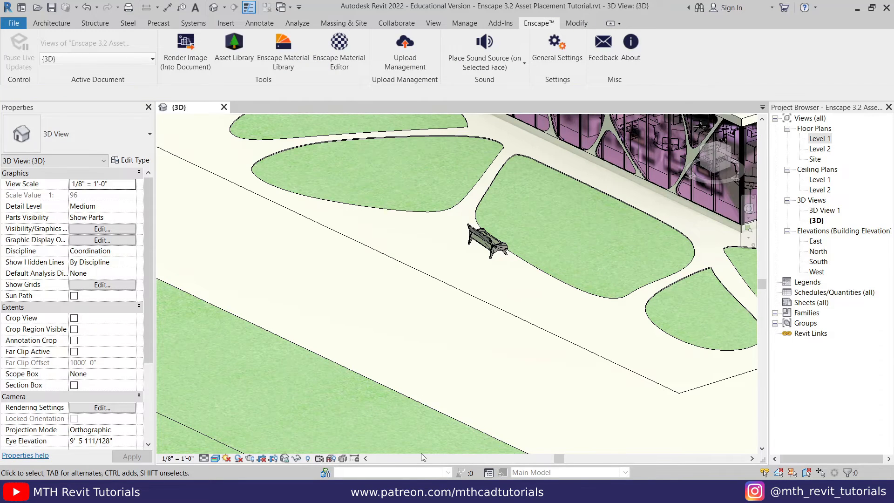
# Step: Switch back to Enscape, choose the fill placement mode, and clear all the selected people assets
pyautogui.click(456, 436)
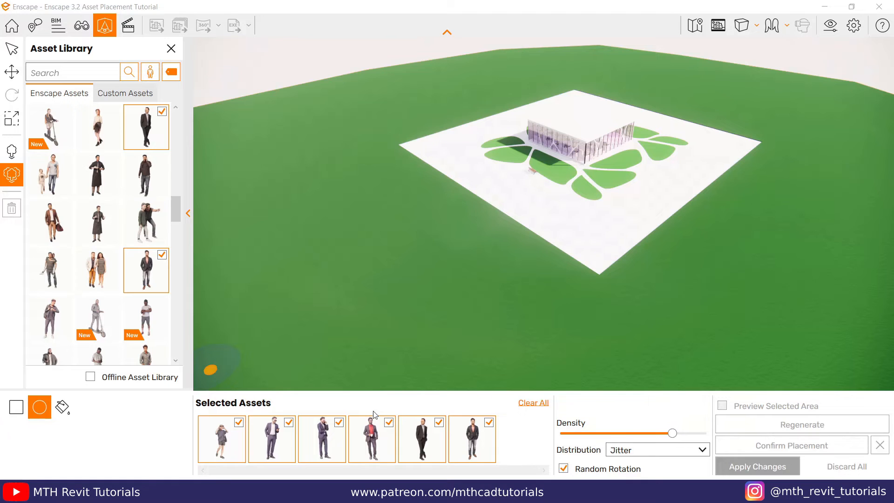
pyautogui.click(64, 409)
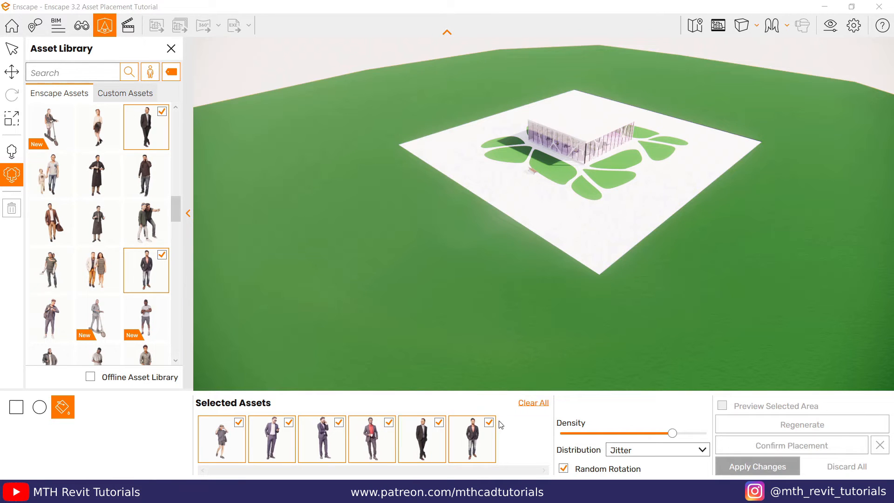
pyautogui.click(534, 403)
# Step: Clear the standing tag filter and set the asset category to Vegetation
pyautogui.click(155, 73)
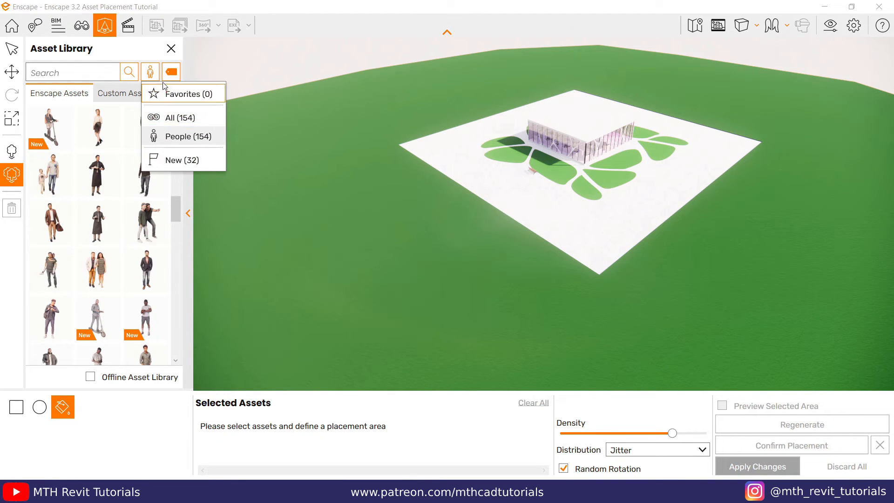
pyautogui.click(170, 73)
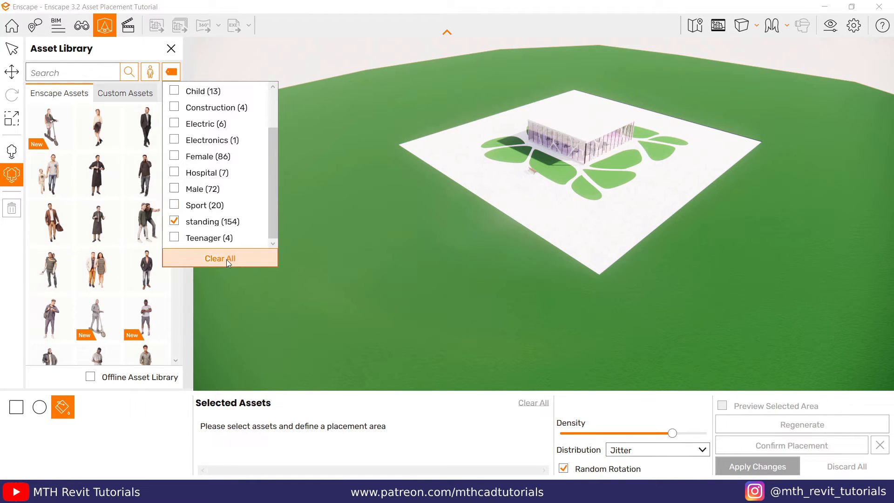
pyautogui.click(226, 259)
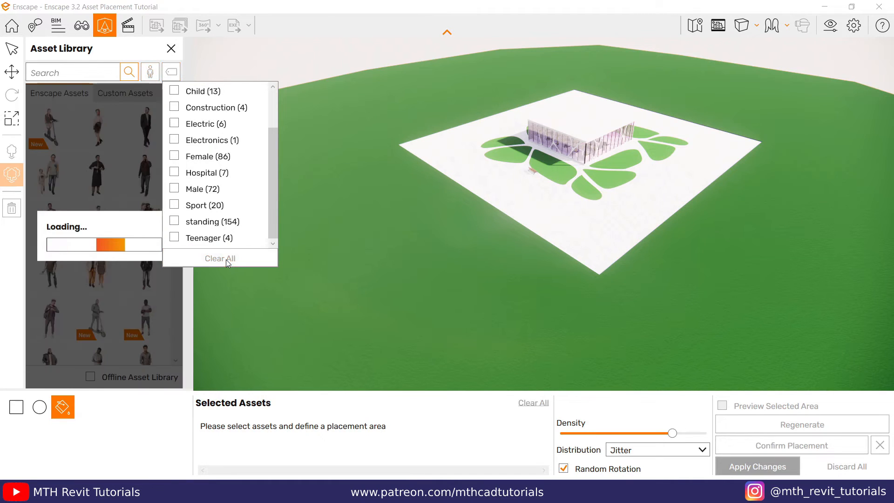
pyautogui.click(151, 75)
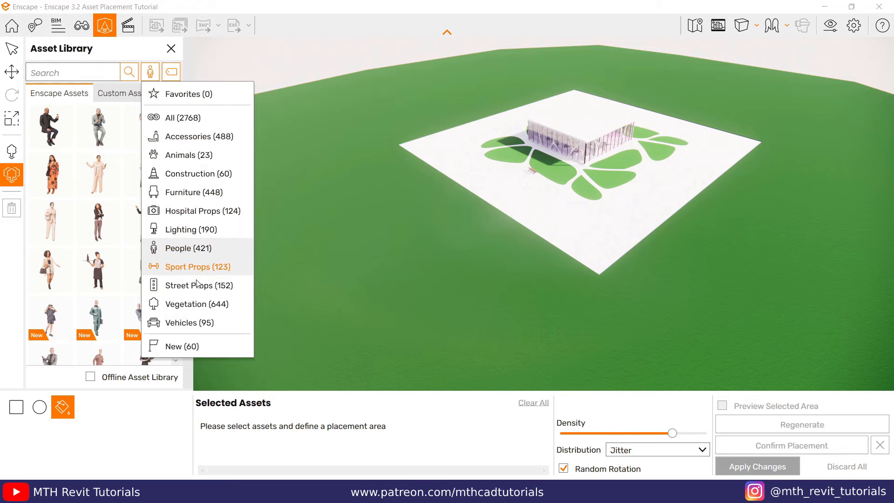
pyautogui.click(193, 303)
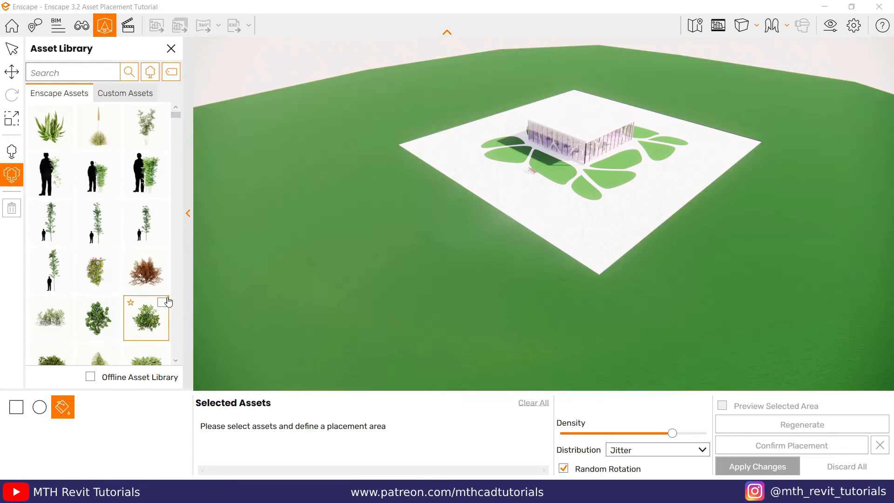
# Step: Filter the vegetation assets by the Tree tag
pyautogui.scroll(-4, 154, 288)
pyautogui.scroll(-6, 120, 258)
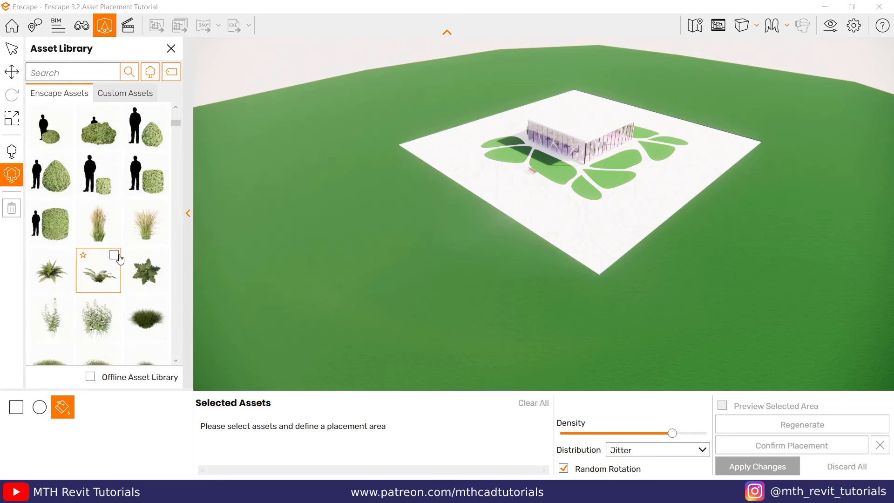
pyautogui.scroll(5, 139, 210)
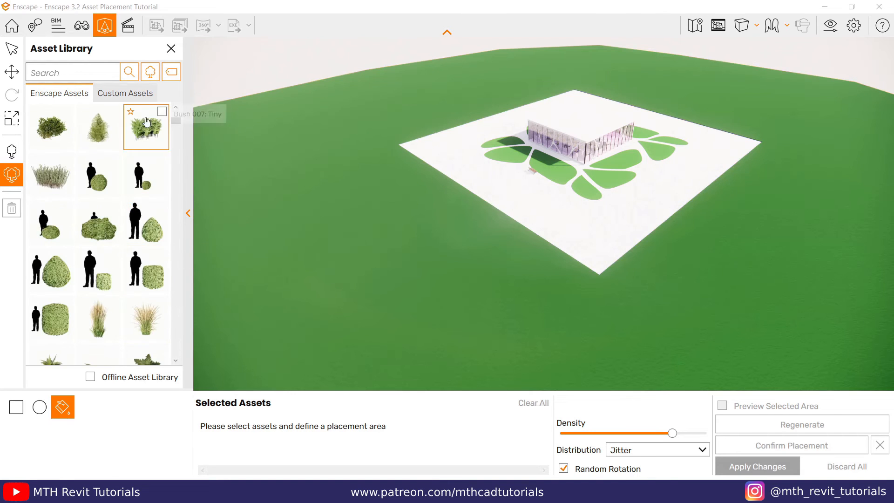
pyautogui.click(172, 72)
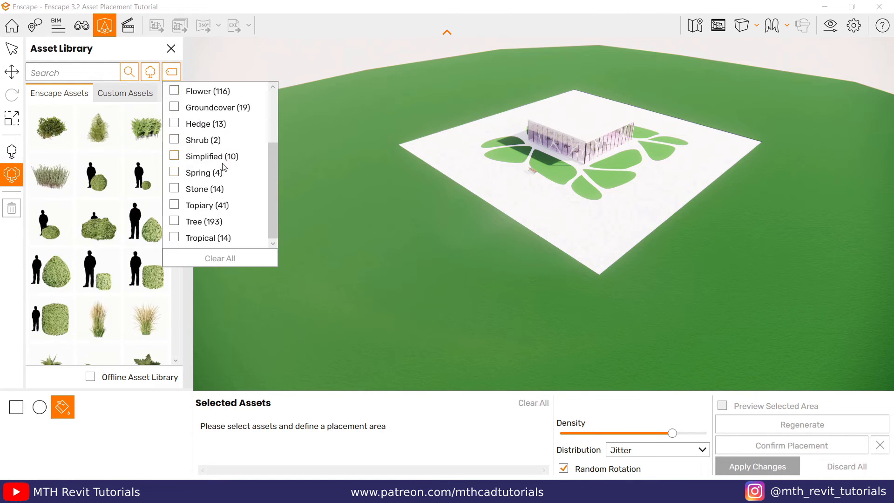
pyautogui.click(174, 221)
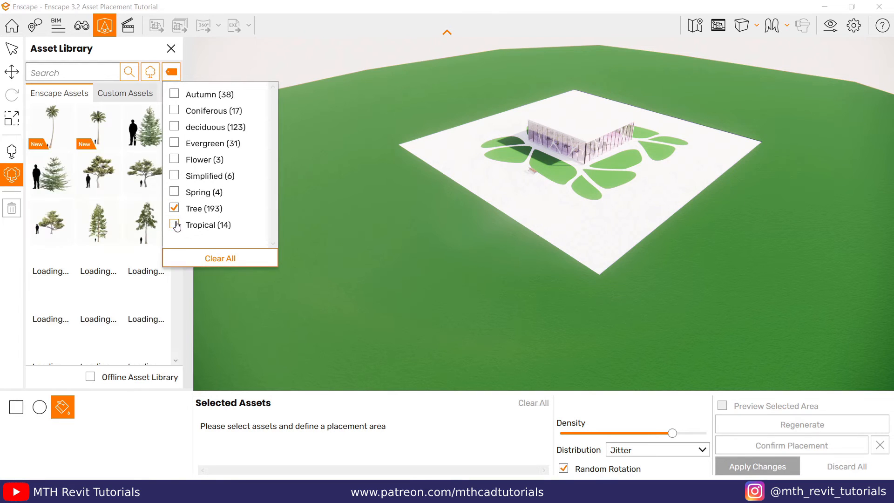
# Step: Select seven trees for placement: the two low bushy conifers, the wide spreading pine and four tall conifers
pyautogui.click(139, 179)
pyautogui.click(51, 175)
pyautogui.click(52, 222)
pyautogui.click(98, 223)
pyautogui.click(146, 130)
pyautogui.click(145, 271)
pyautogui.click(99, 317)
pyautogui.click(52, 317)
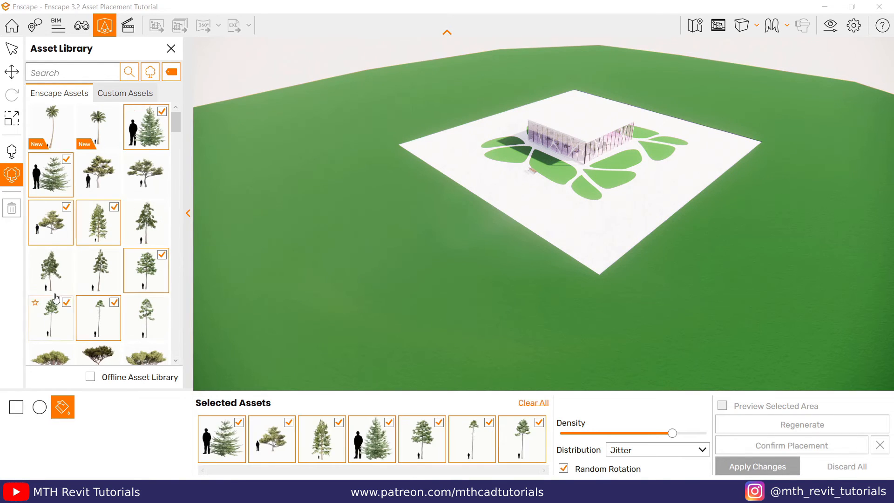
# Step: Add more trees to the placement selection, including umbrella pines and several green and red-leaved broadleaf trees
pyautogui.scroll(-8, 104, 324)
pyautogui.click(100, 226)
pyautogui.scroll(-6, 100, 270)
pyautogui.click(54, 322)
pyautogui.click(110, 322)
pyautogui.scroll(-5, 103, 279)
pyautogui.click(53, 324)
pyautogui.click(137, 339)
pyautogui.scroll(-2, 137, 339)
pyautogui.click(52, 277)
pyautogui.click(98, 277)
pyautogui.click(142, 277)
pyautogui.scroll(-1, 109, 303)
pyautogui.scroll(-3, 459, 460)
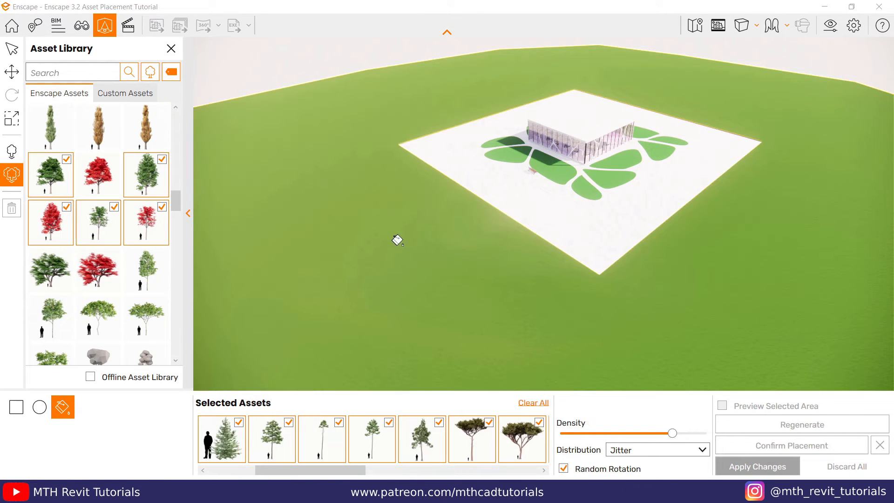
# Step: Fill the green ground around the white plaza with the selected trees, using a higher density and Random distribution
pyautogui.click(397, 240)
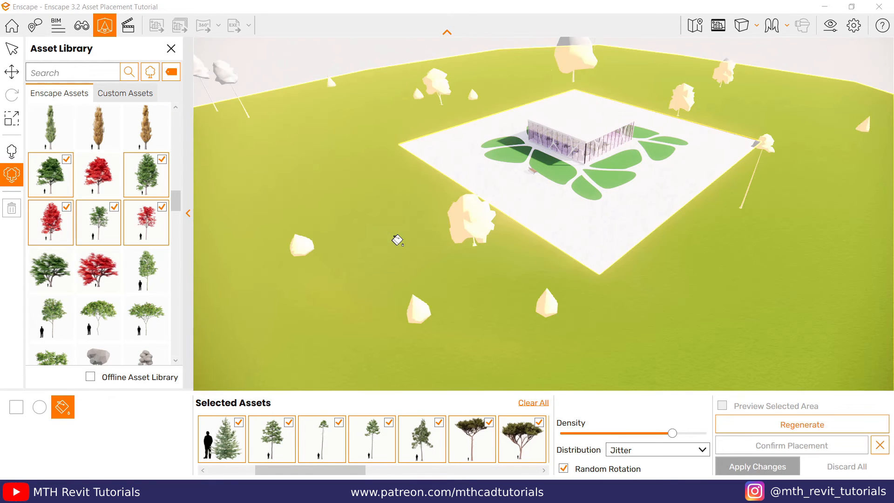
pyautogui.scroll(-5, 397, 240)
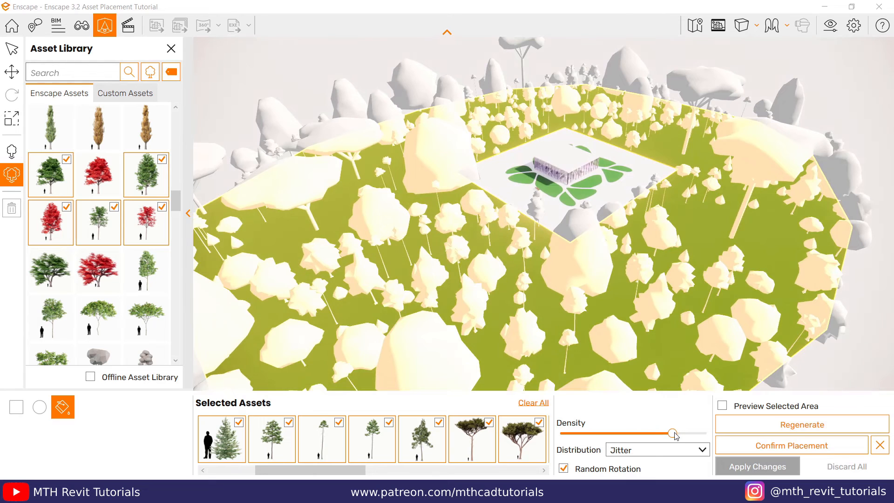
pyautogui.moveTo(673, 433); pyautogui.dragTo(699, 433)
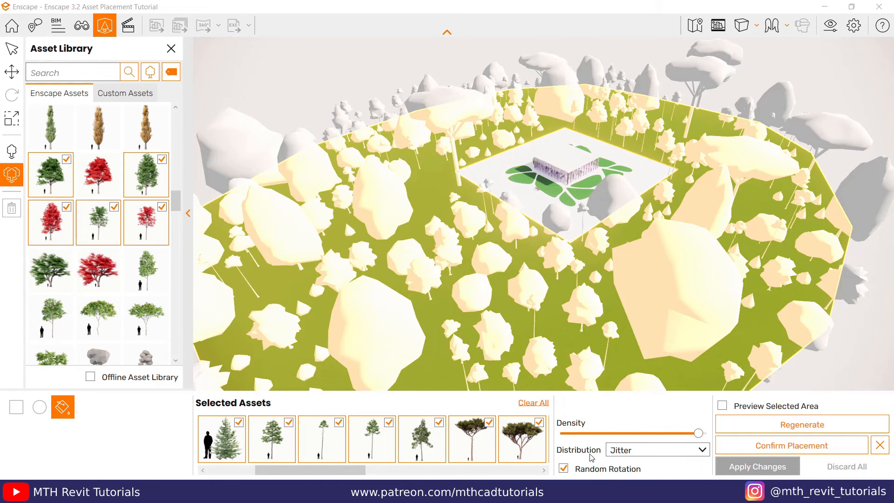
pyautogui.click(608, 458)
pyautogui.click(619, 463)
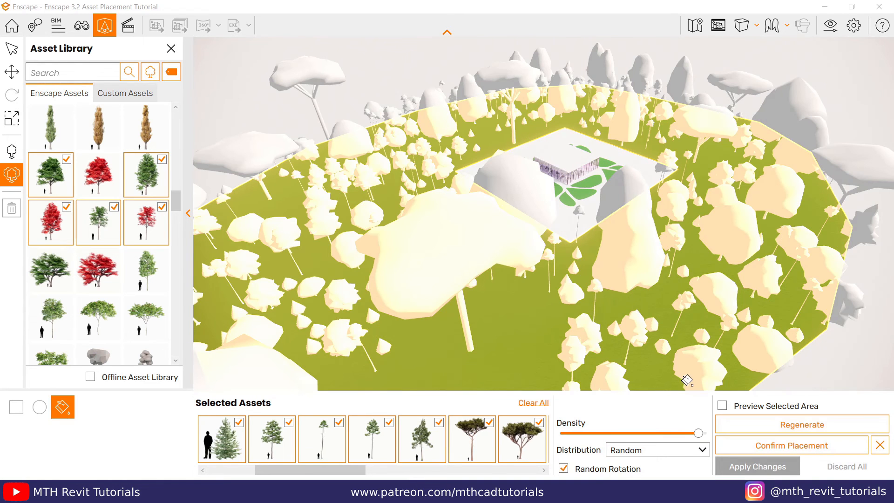
# Step: Regenerate the tree layout twice and confirm the placement
pyautogui.click(791, 427)
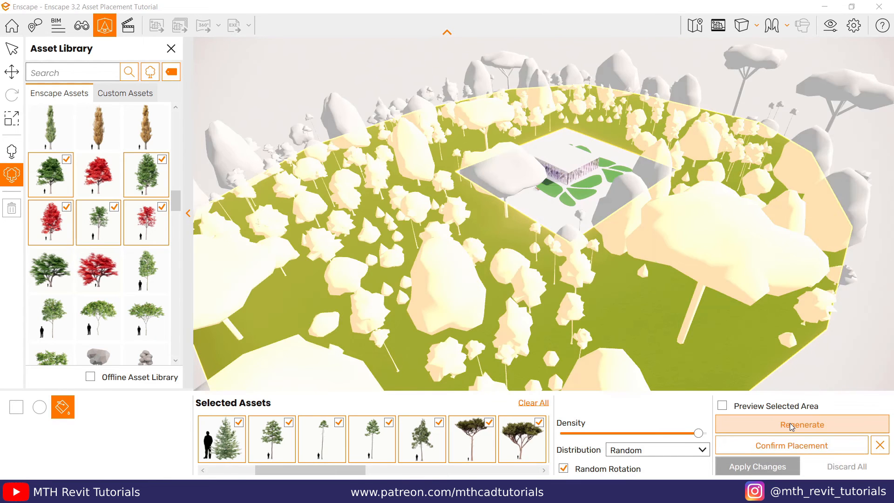
pyautogui.click(791, 427)
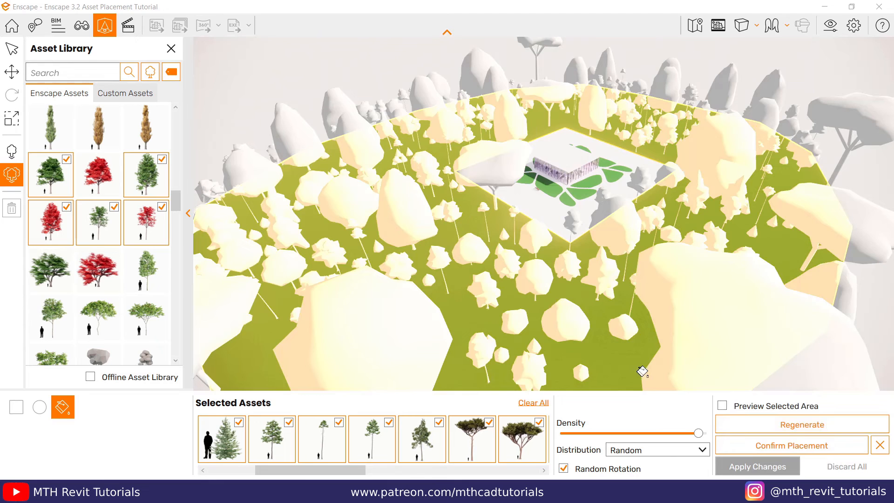
pyautogui.click(808, 448)
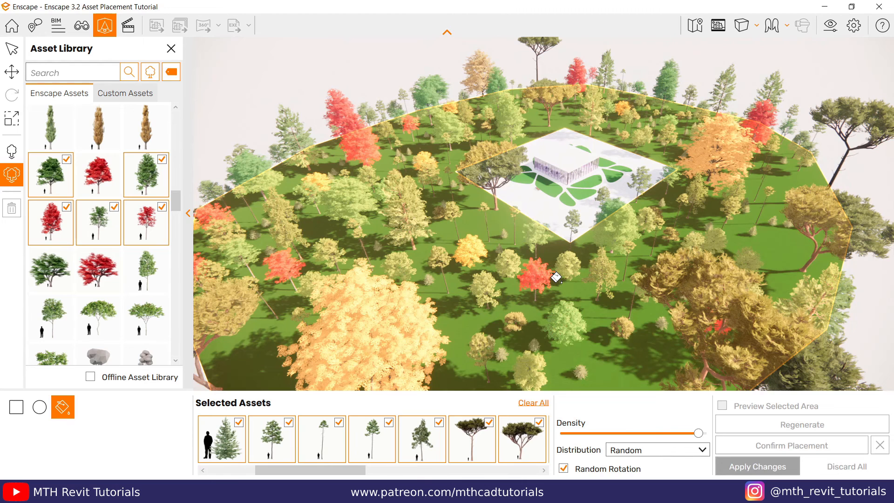
# Step: Clear the selected trees and filter the vegetation assets by the Bush tag instead of Tree
pyautogui.click(171, 71)
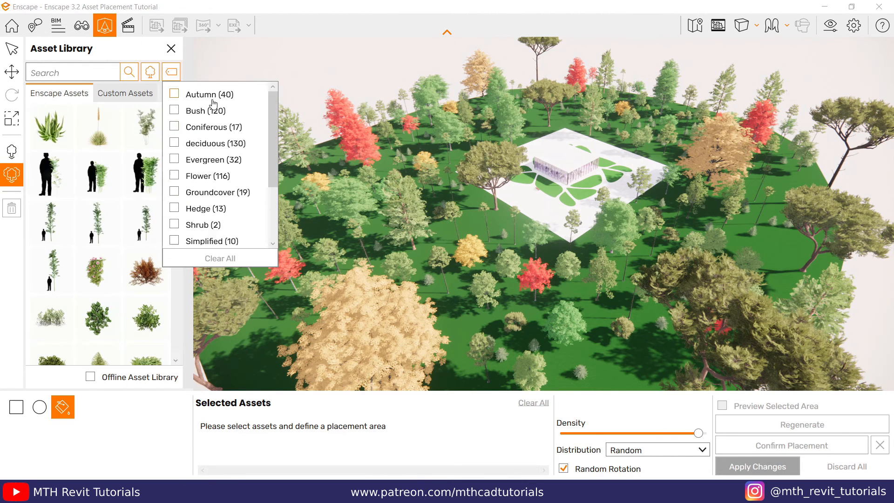
pyautogui.click(176, 112)
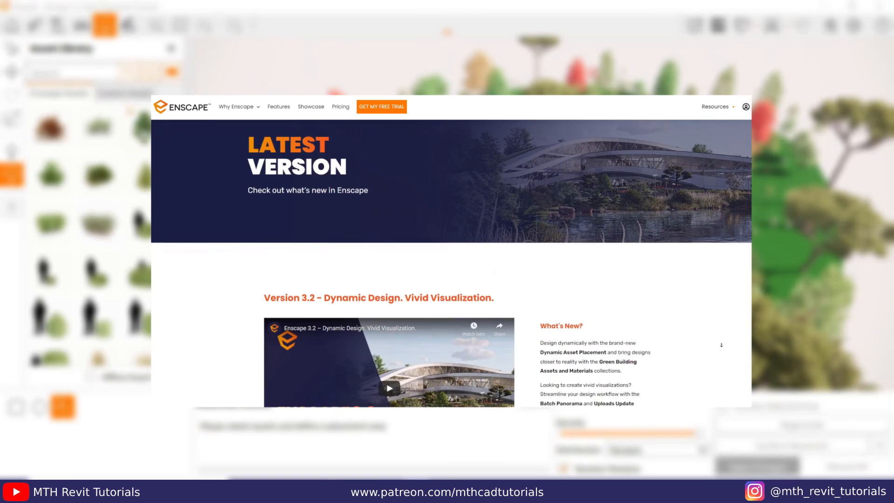